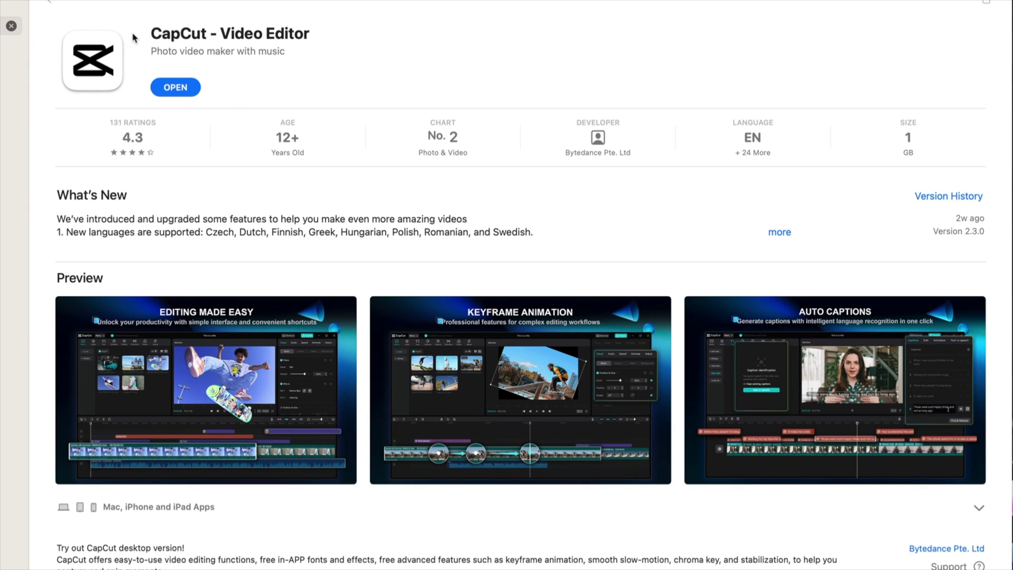
Browse the enlarged preview images on CapCut's App Store page.
left_click(146, 361)
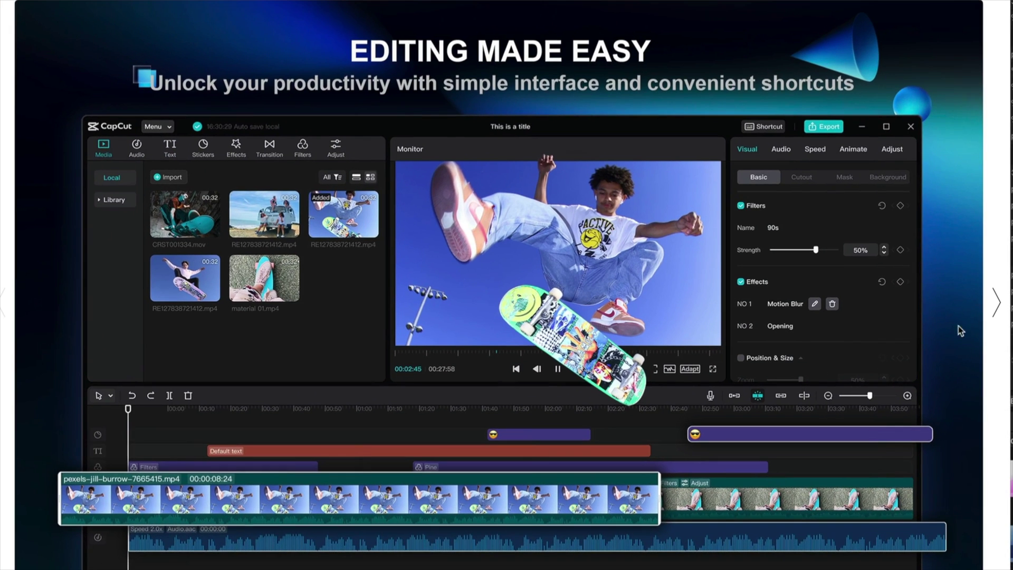
left_click(1002, 311)
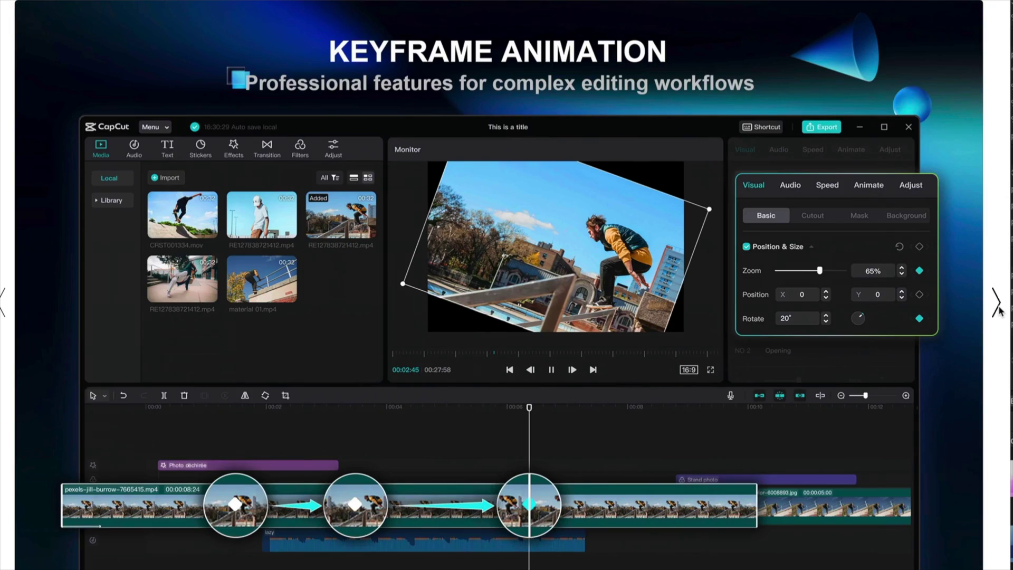
left_click(1003, 310)
left_click(1001, 311)
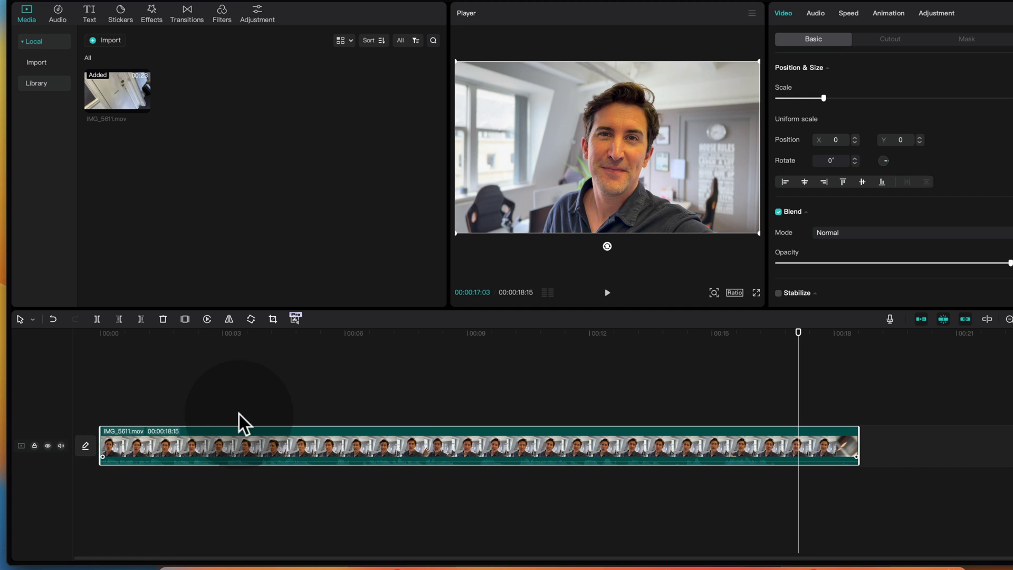
Transcribe the IMG_5611.mov clip, play it through, and delete all the marked filler words.
left_click(355, 419)
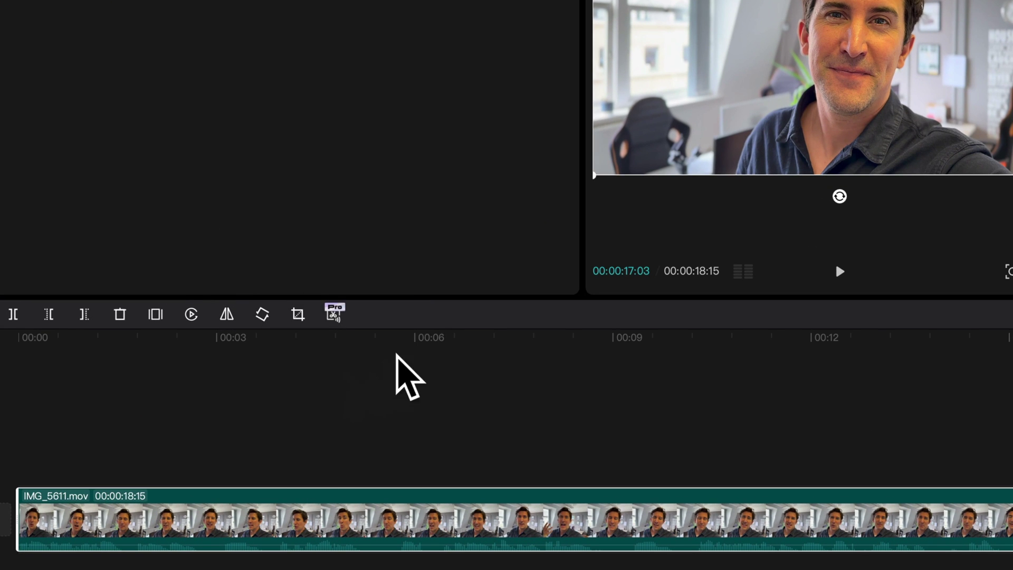
left_click(342, 310)
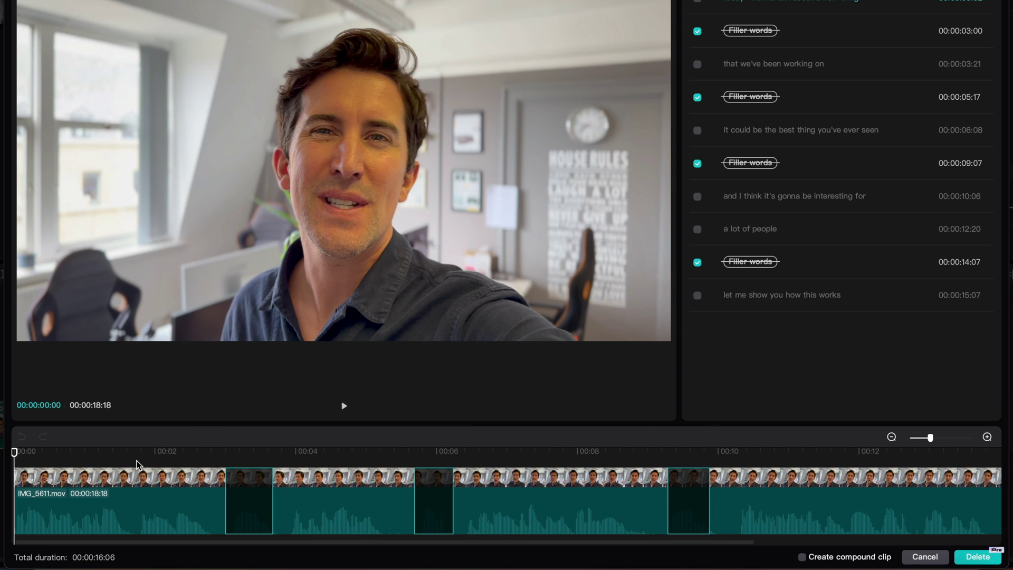
key("space")
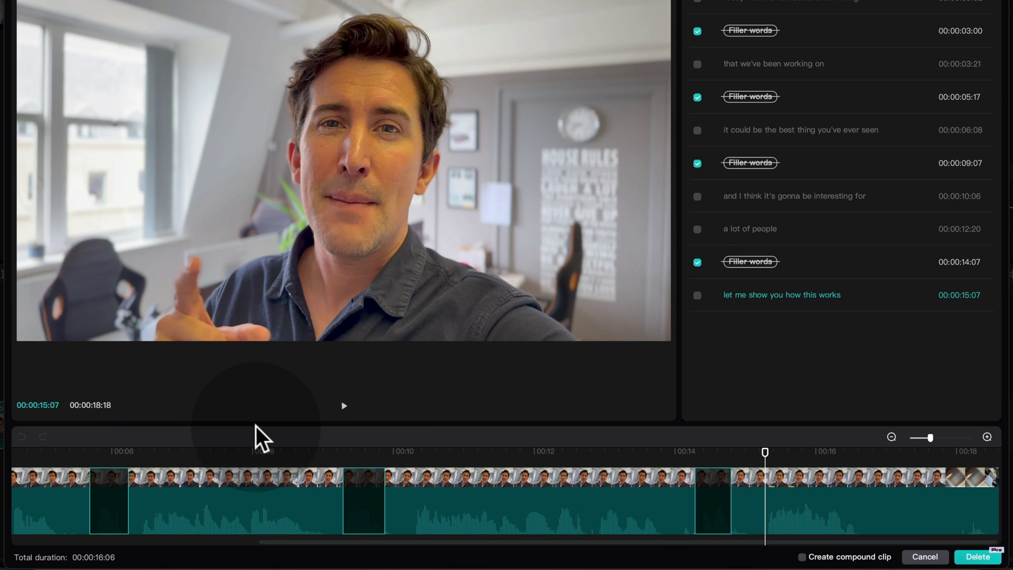
left_click(971, 557)
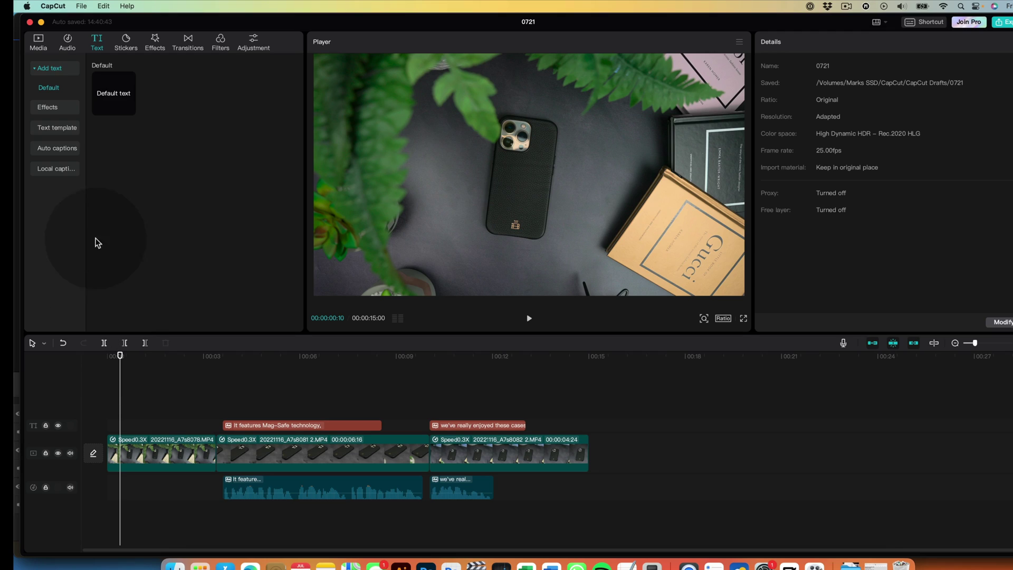
Add a default text clip to the timeline and move it to the very start, above the first video clip.
mouse_move(100, 91)
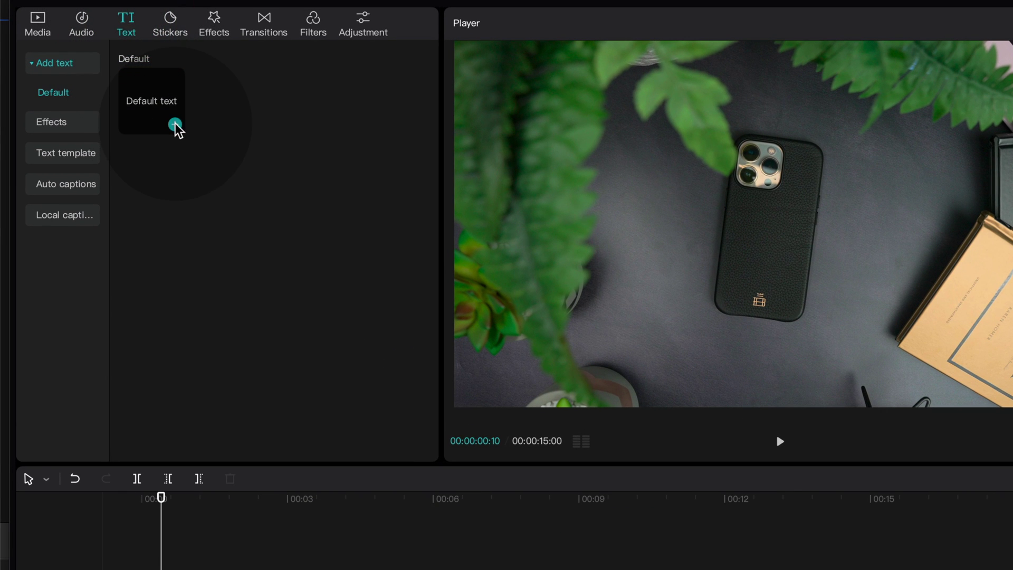
left_click(175, 125)
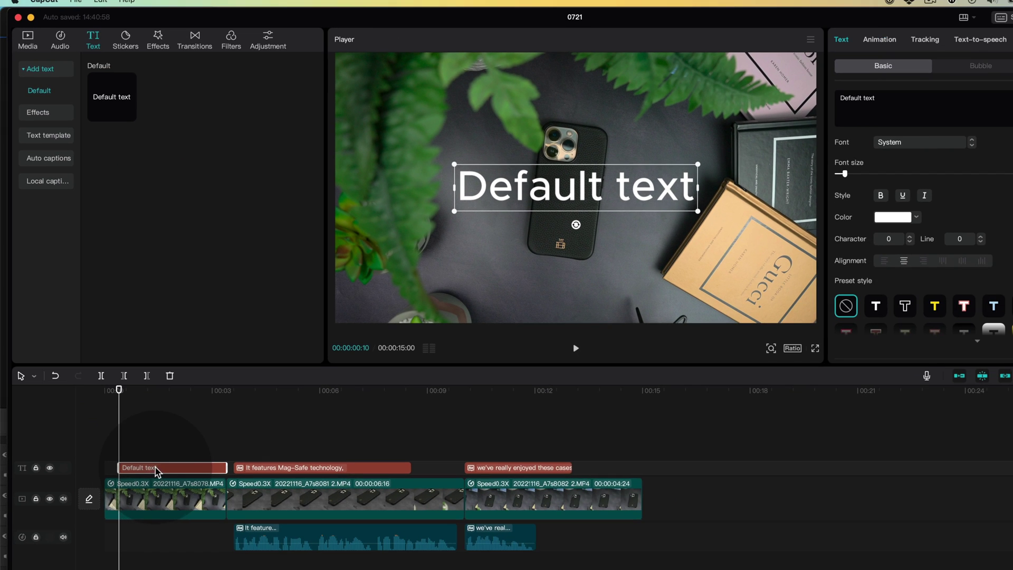
left_click(185, 558)
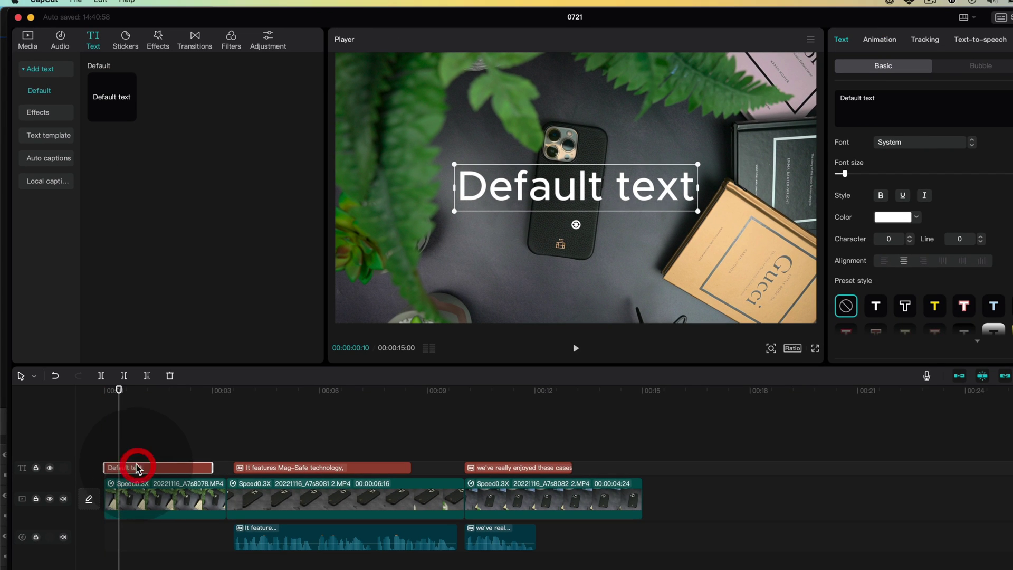
left_click(571, 199)
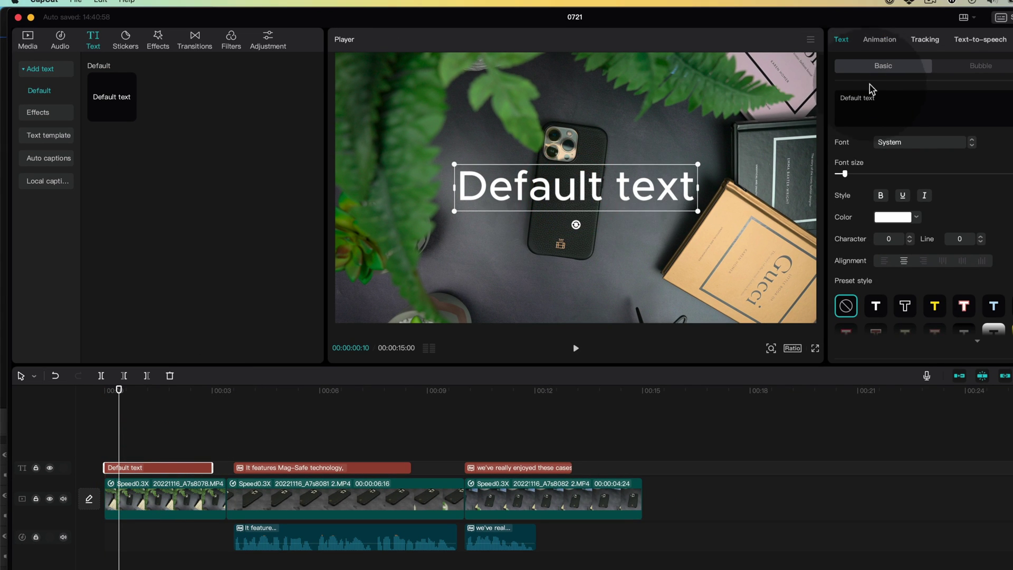
Replace the default text with "This is the black case" and, on a second line, "from BuckleandBand.com".
double_click(870, 108)
key("super+a")
type("T")
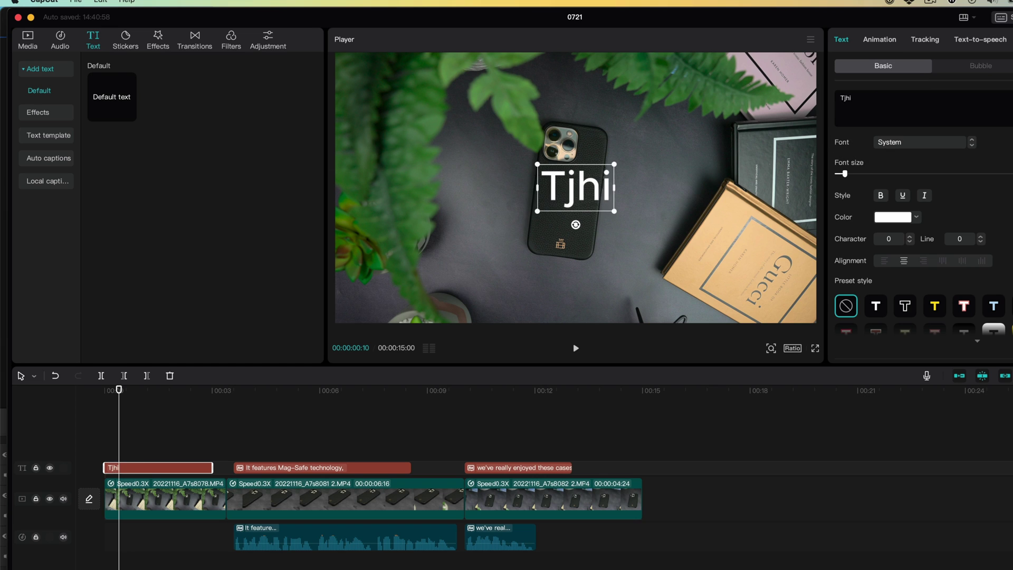
type("his is")
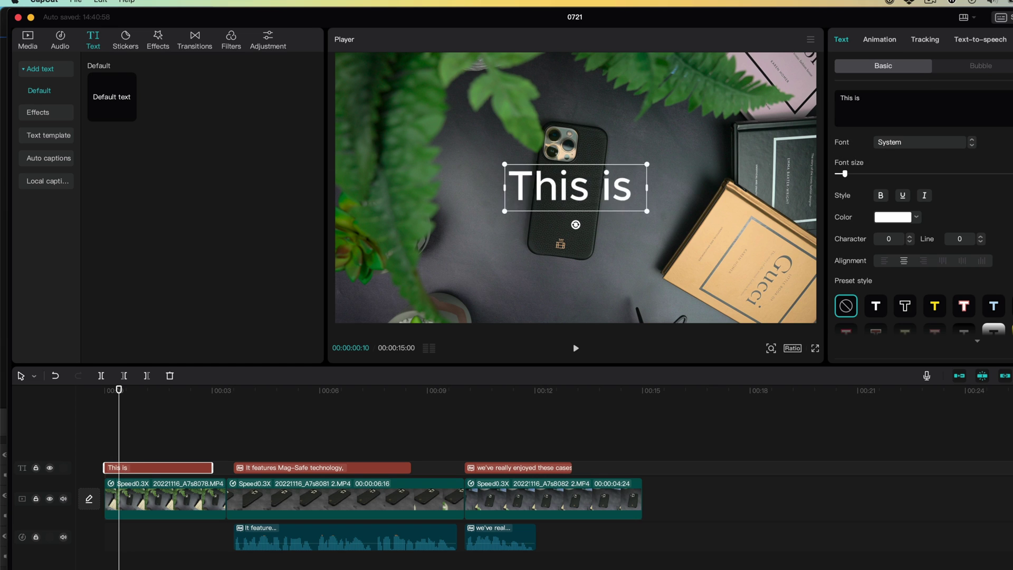
type(" the black ca")
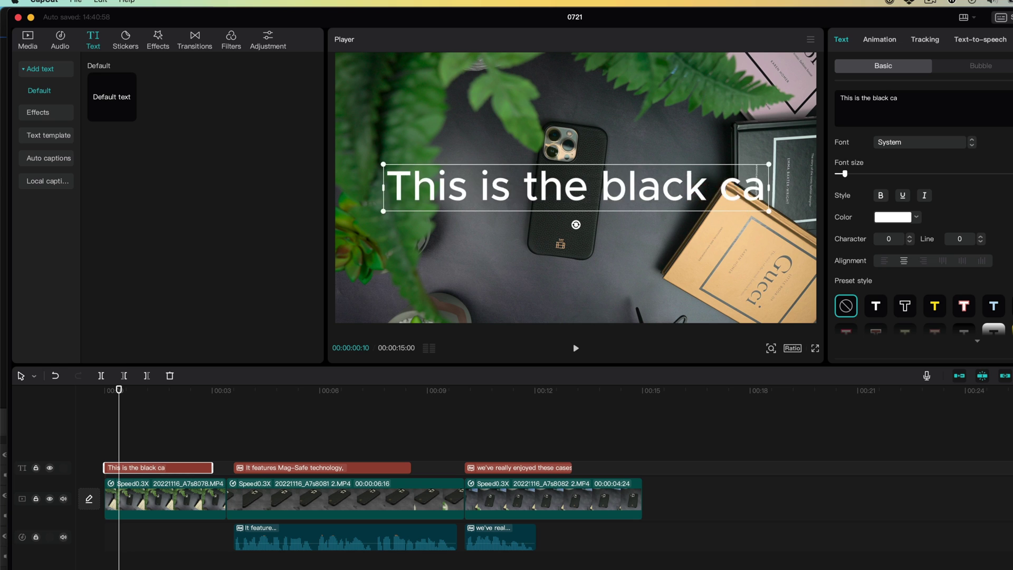
type("se fron")
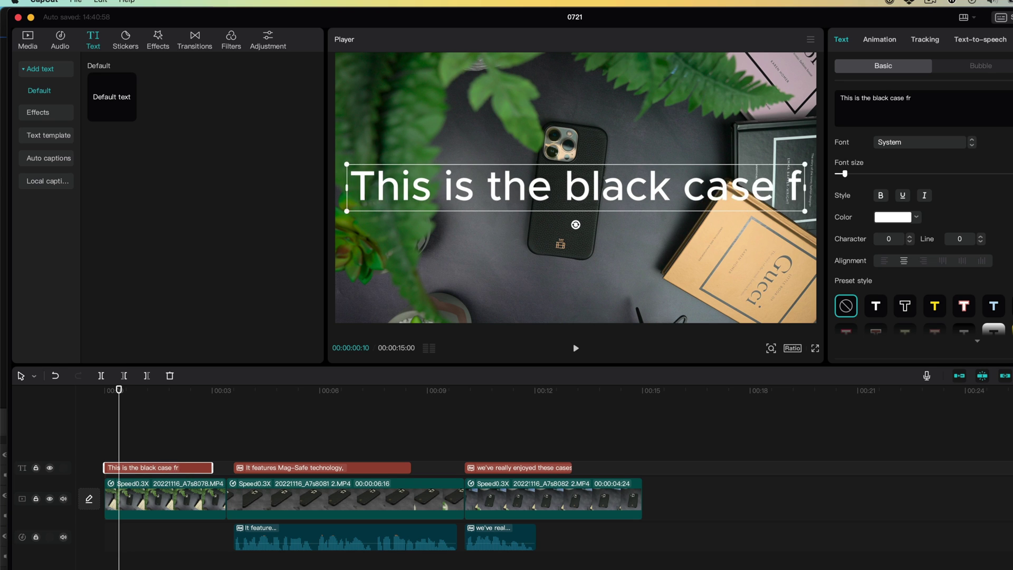
key("BackSpace")
type("m")
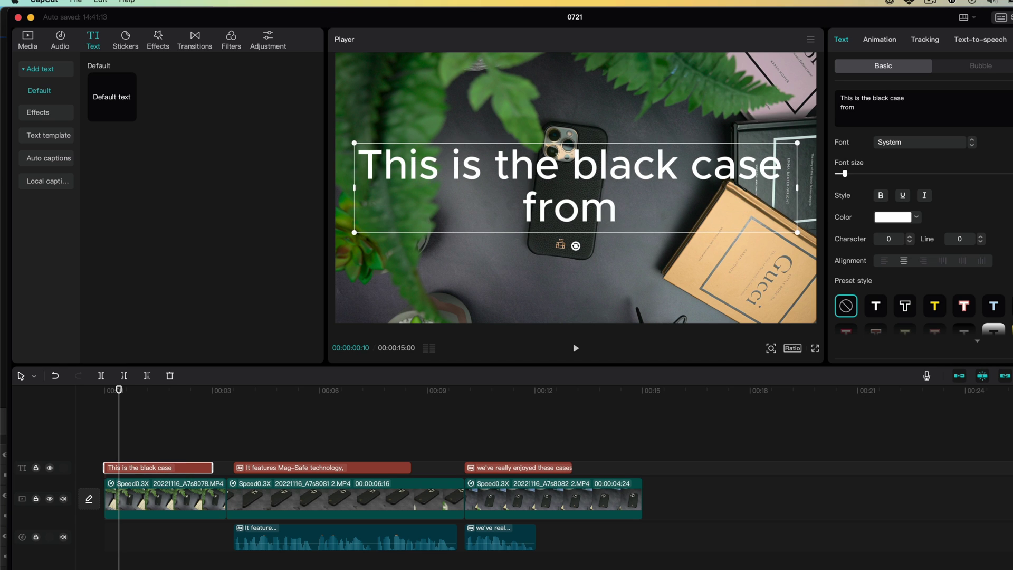
type(" Buck")
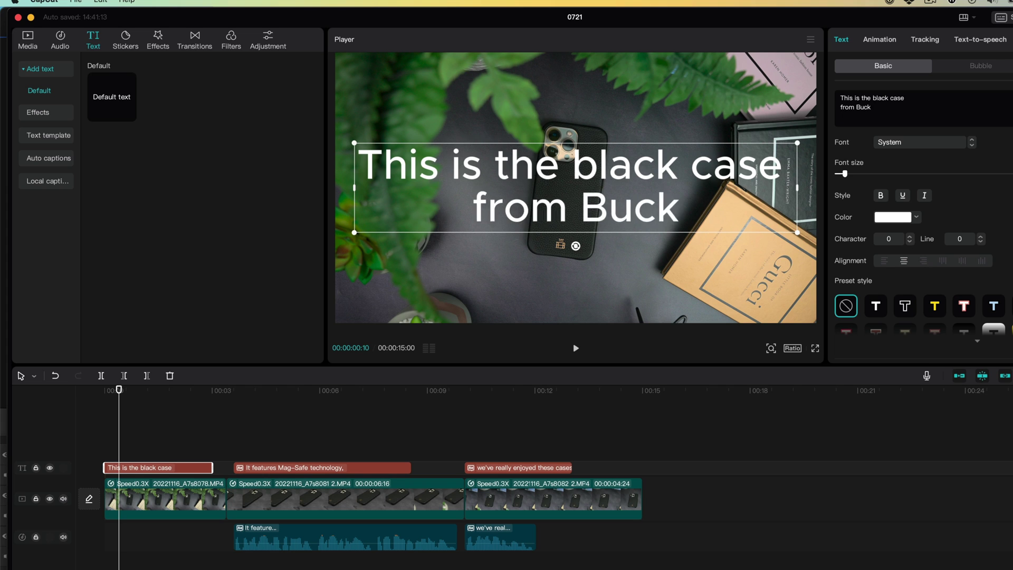
type("leandBand.com")
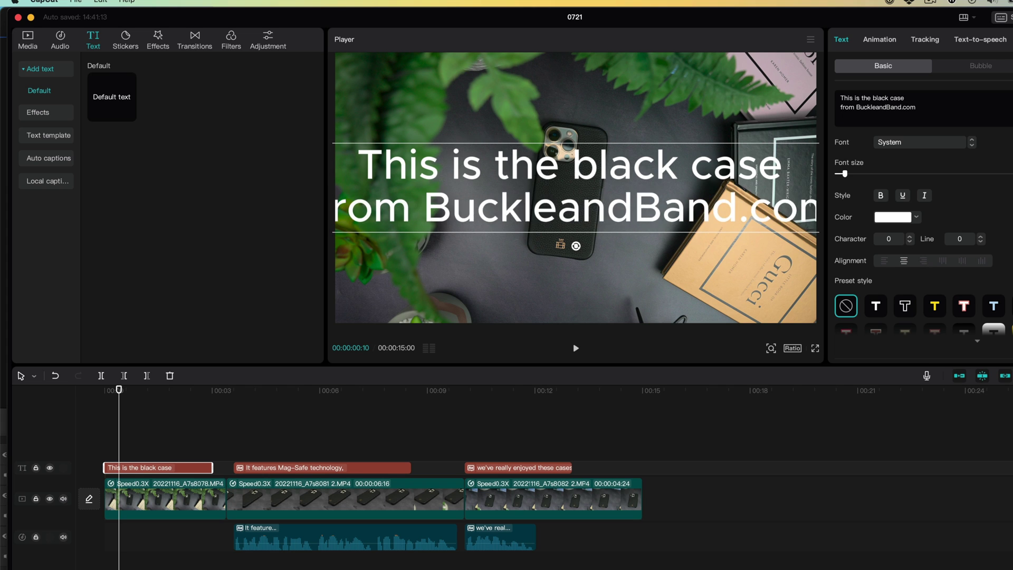
Set the whole caption in the Vogue font and reduce its font size to 8.
key("super+a")
left_click(971, 142)
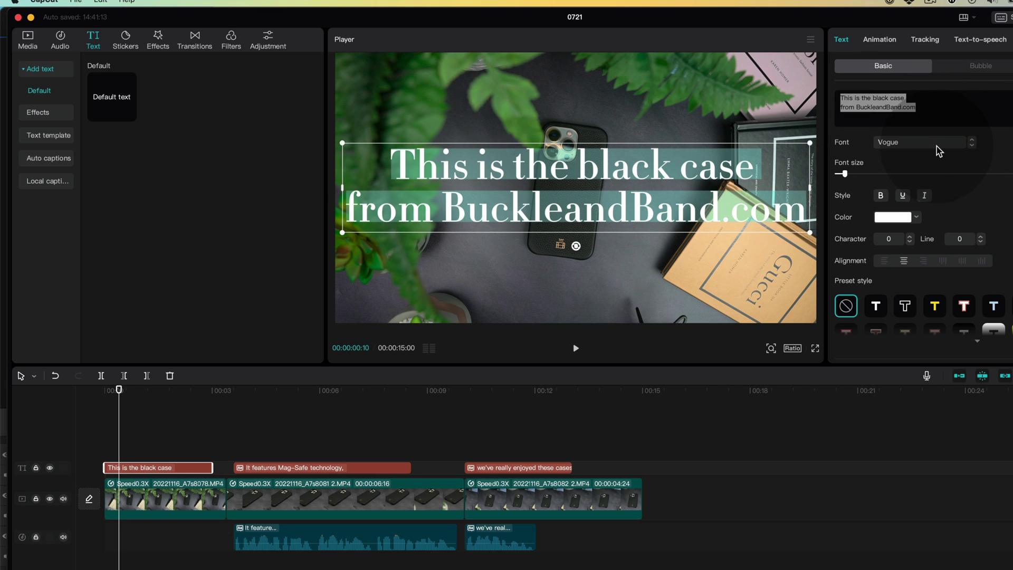
left_click_drag(845, 173, 838, 174)
Move the "This is the black case" caption down to the lower centre of the video frame.
left_click(649, 190)
left_click(657, 200)
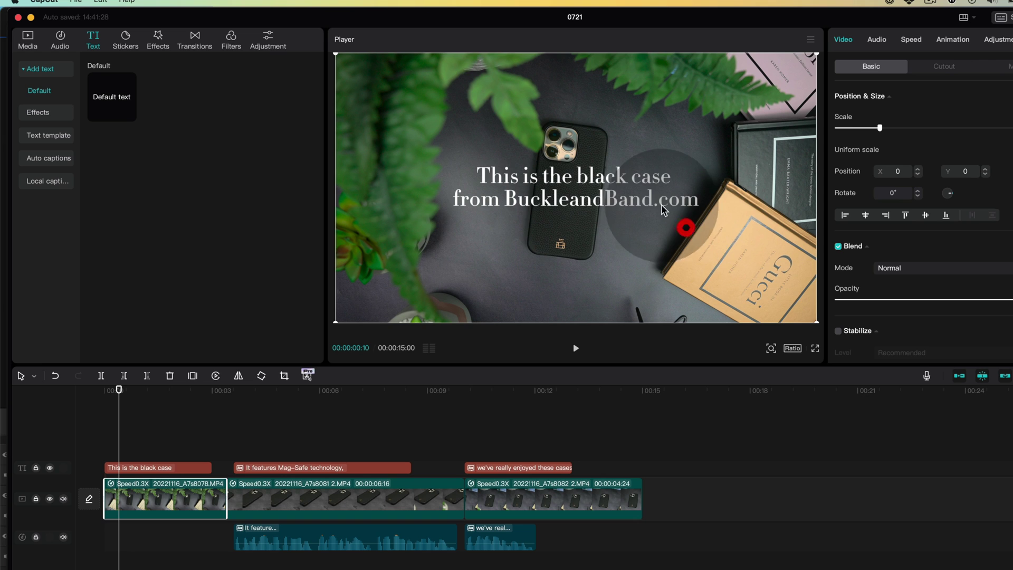
left_click(171, 473)
left_click_drag(526, 204, 514, 302)
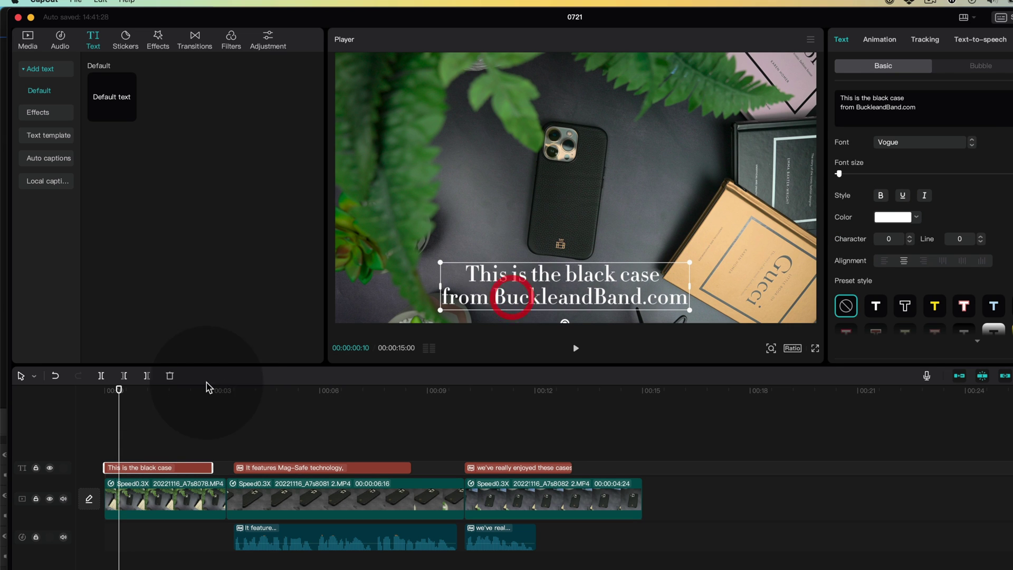
Play the opening from the start of the timeline and park the playhead at 00:00:00:16.
left_click(104, 398)
key("space")
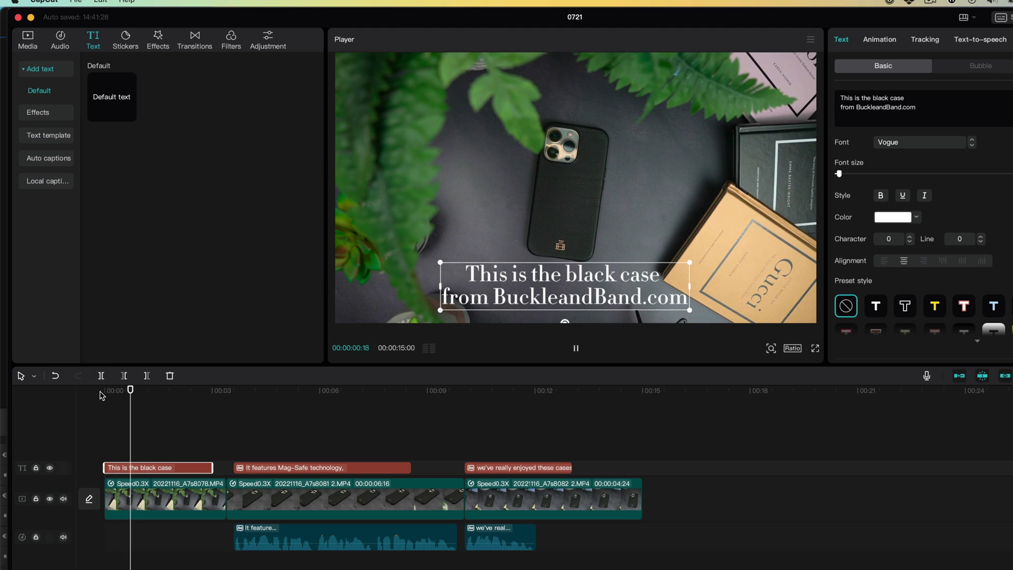
left_click(143, 387)
left_click(127, 390)
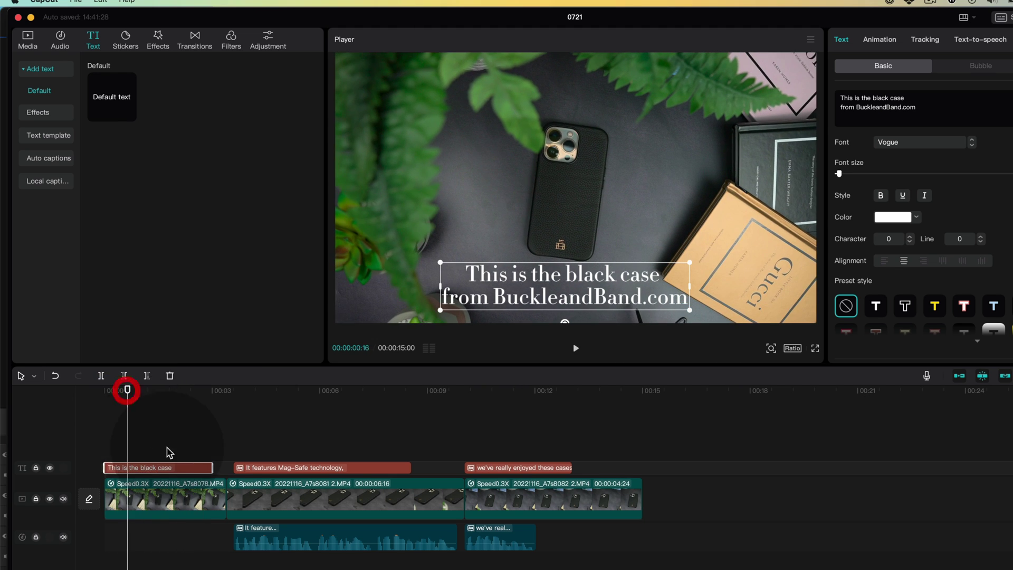
Open the text-to-speech options for the "This is the black case" caption and look through the available voices.
left_click(151, 468)
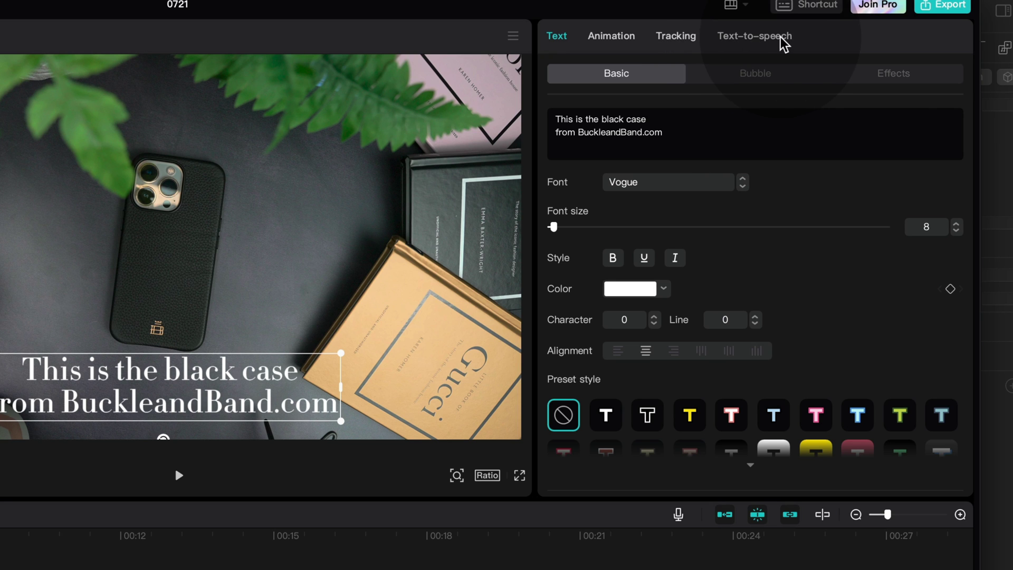
left_click(765, 42)
scroll(663, 186, "up", 3)
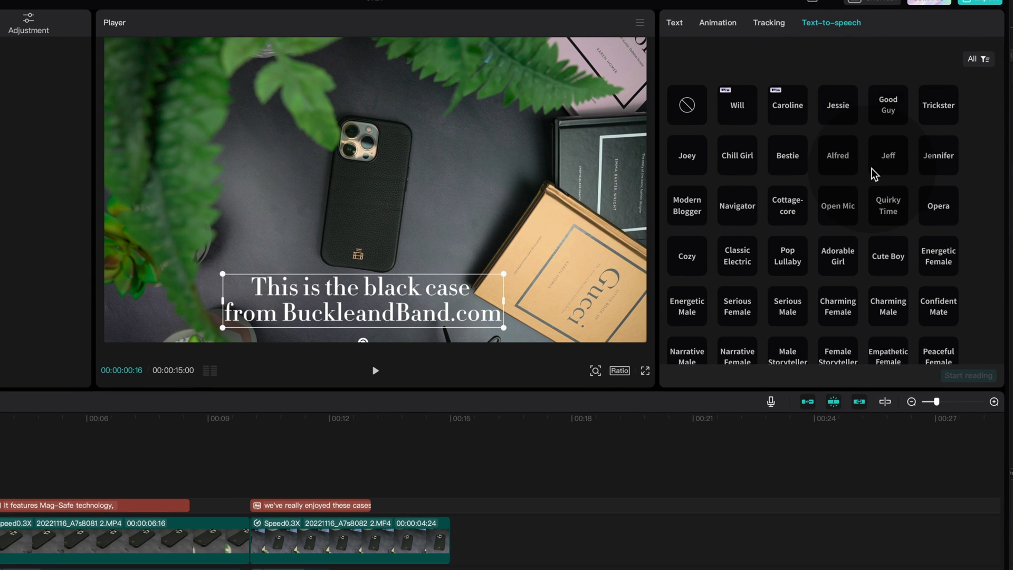
scroll(871, 169, "down", 3)
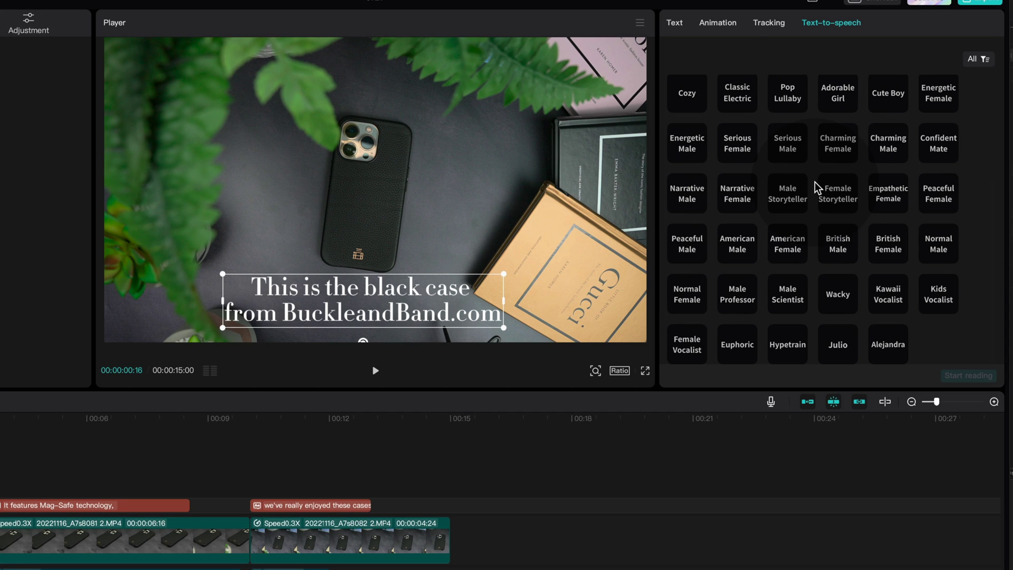
scroll(731, 97, "up", 3)
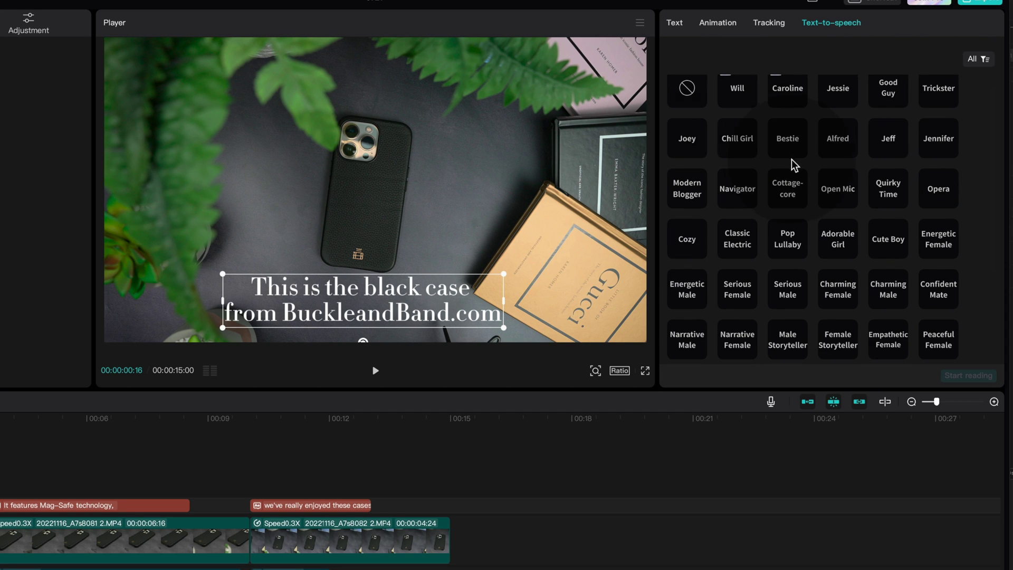
scroll(794, 161, "up", 1)
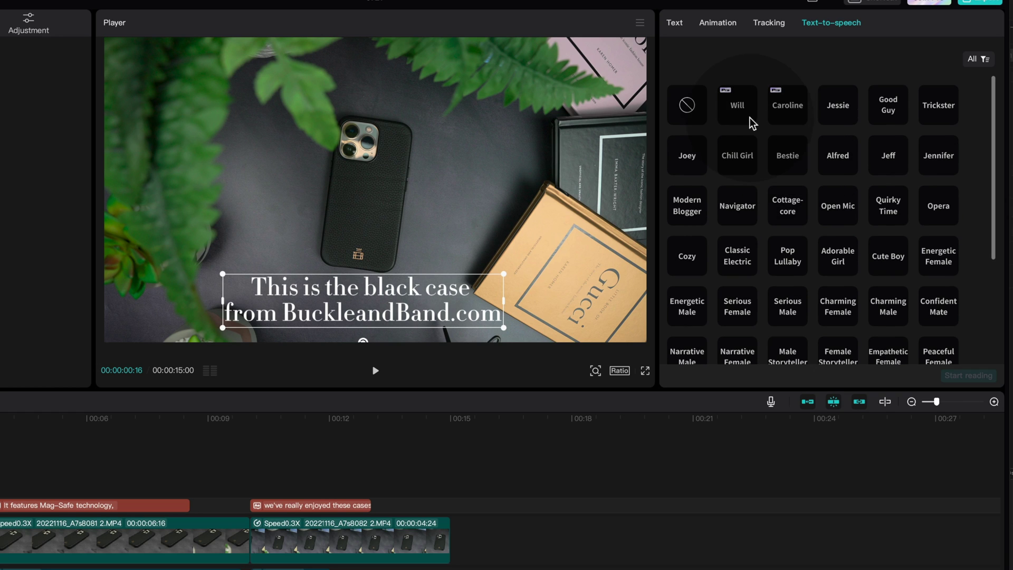
Preview the Will, Caroline, Trickster and Cottagecore voices, and set the voice selection back to none.
left_click(738, 113)
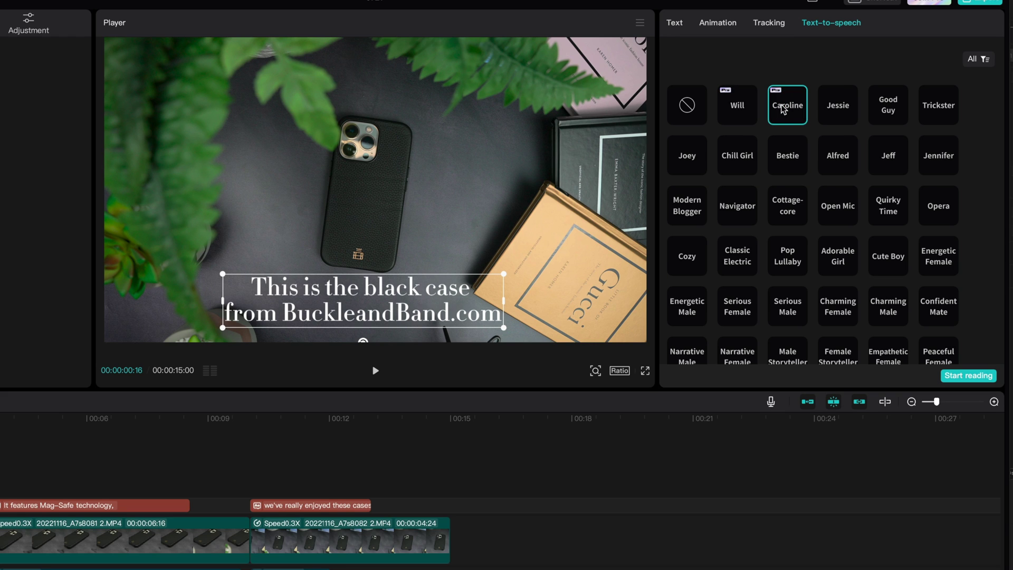
left_click(780, 105)
left_click(937, 107)
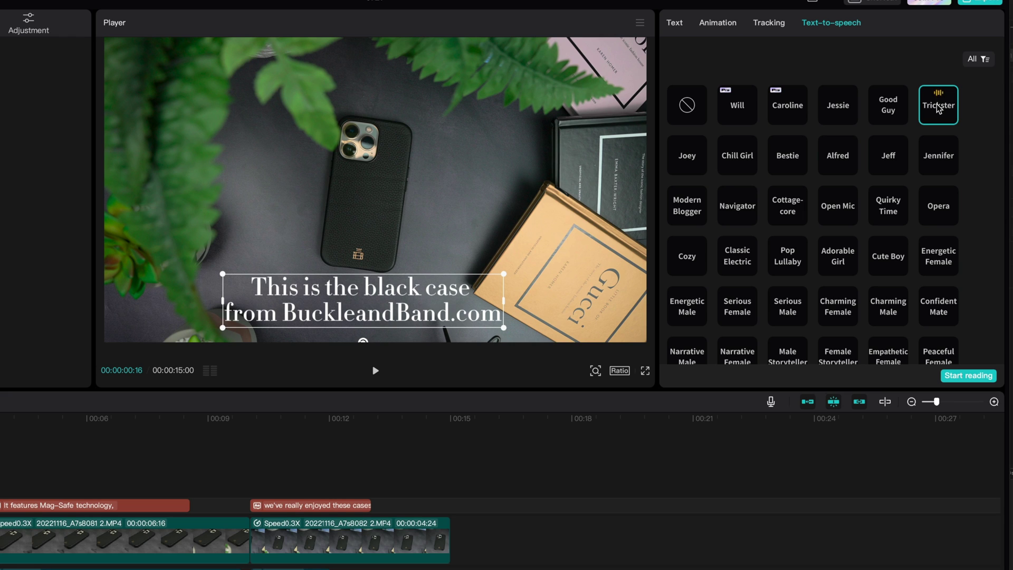
left_click(818, 190)
scroll(817, 189, "down", 1)
left_click(794, 197)
left_click(782, 198)
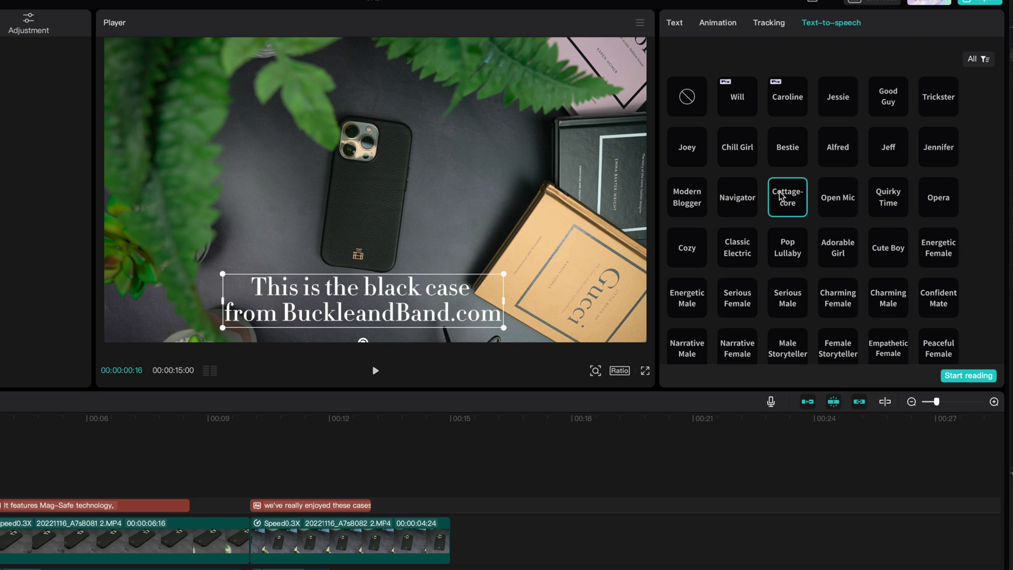
left_click(781, 196)
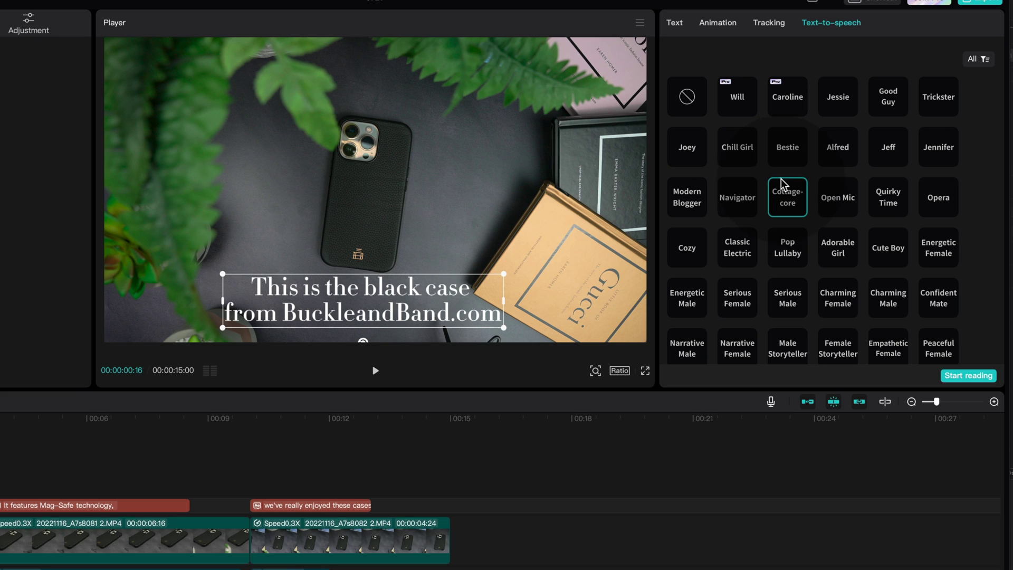
left_click(686, 96)
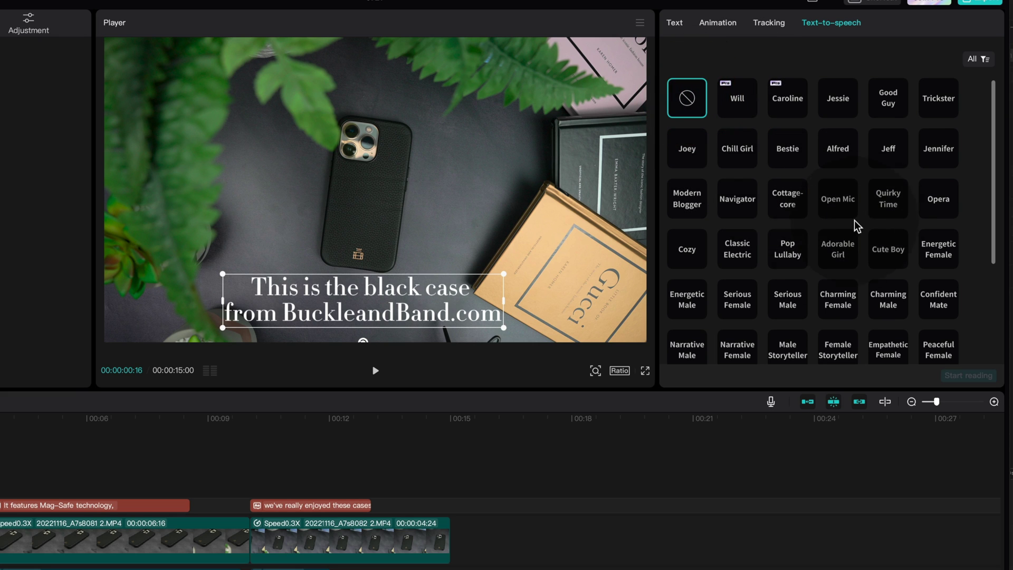
Move the playhead back to 00:00:00:08 near the start of the timeline.
key("space")
key("space")
key("Left")
key("Left")
key("Left")
key("Left")
key("Left")
key("Left")
key("Left")
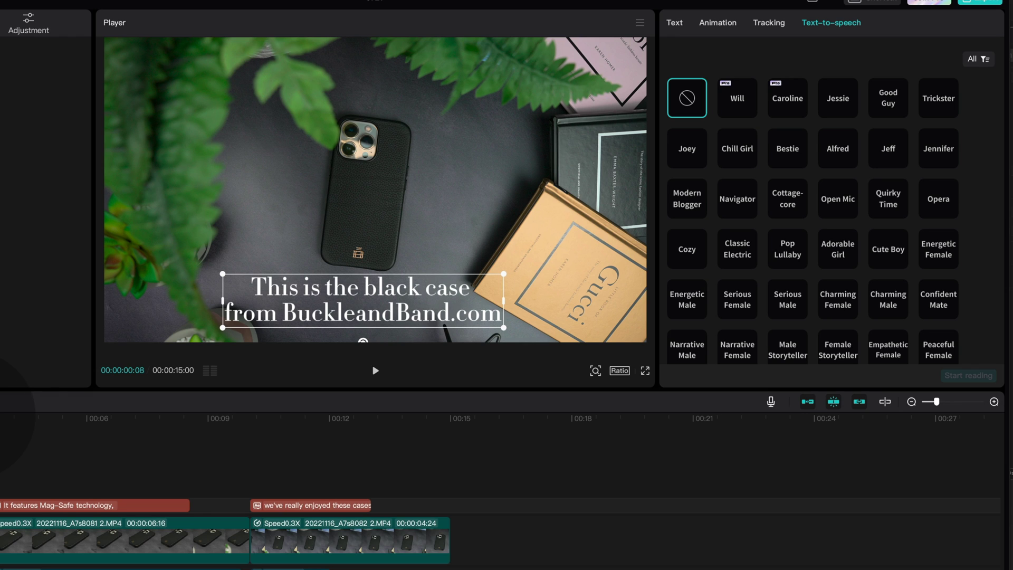
Generate a text-to-speech voiceover for the "This is the black case" caption using the Normal Male voice.
scroll(886, 260, "down", 3)
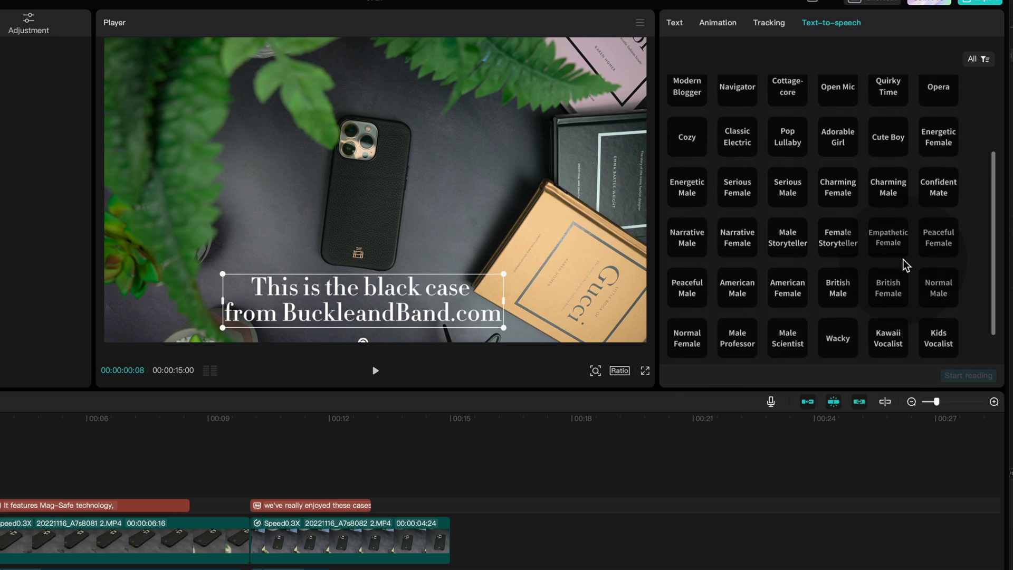
left_click(936, 245)
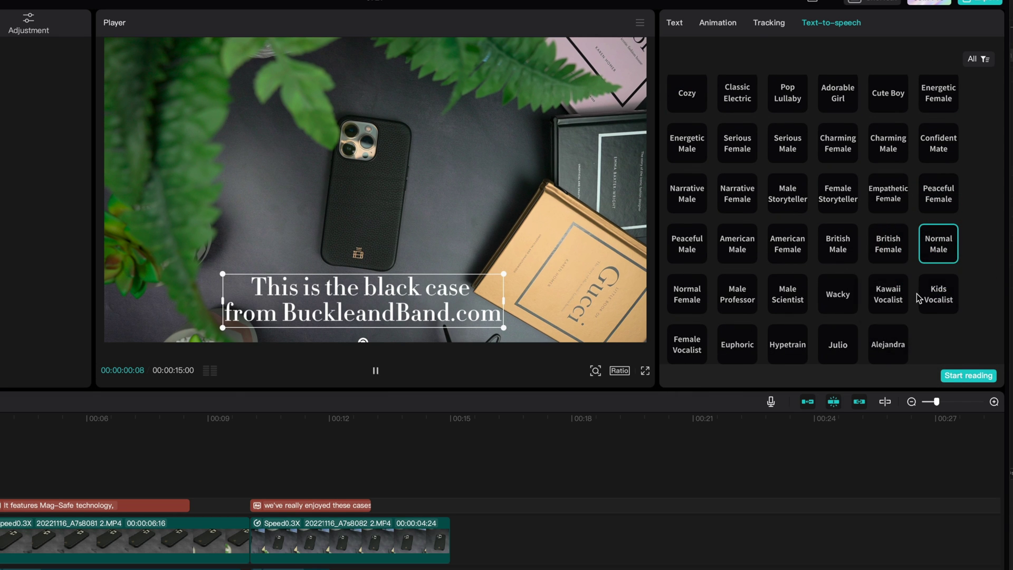
left_click(964, 378)
left_click_drag(113, 372, 90, 374)
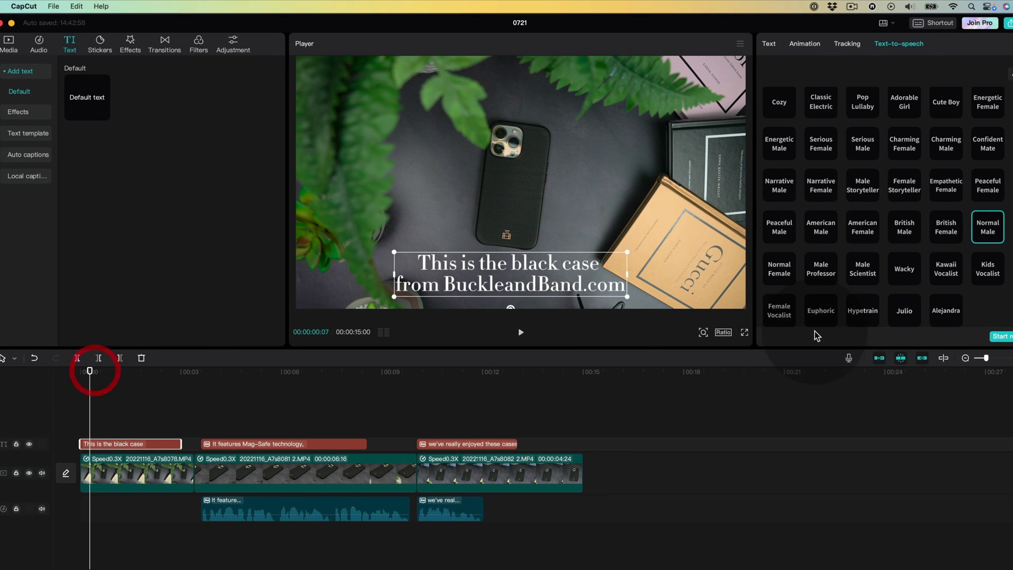
left_click(1009, 338)
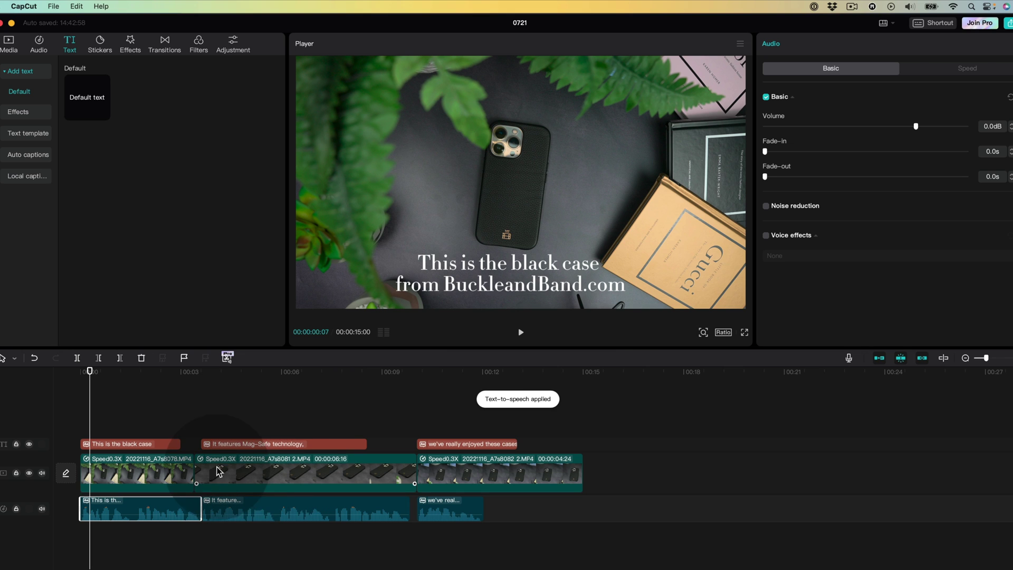
Extend the end of the first video clip so it covers the full length of its new voiceover.
left_click(264, 477)
left_click(178, 475)
left_click_drag(196, 472, 204, 470)
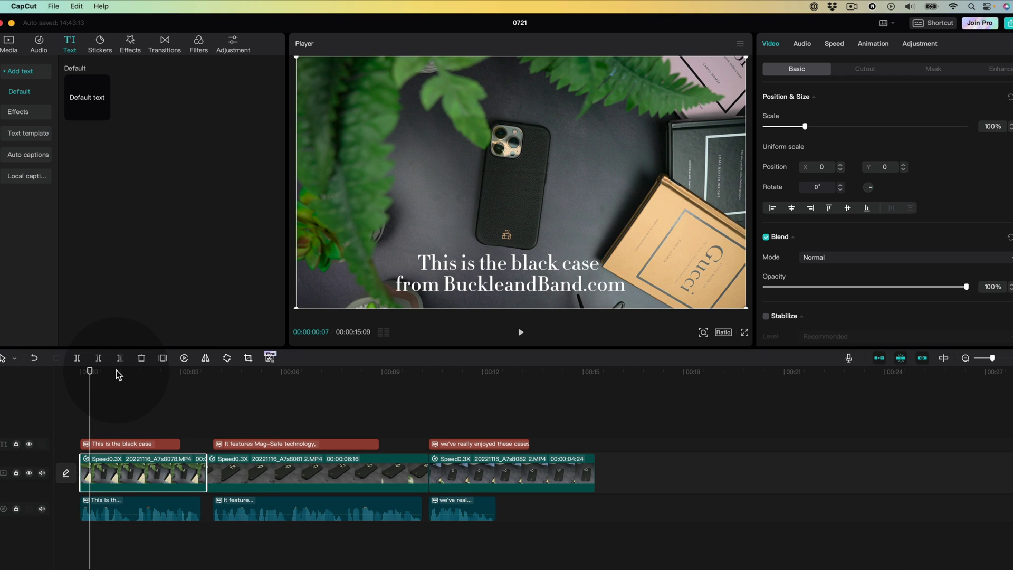
Play the timeline from the start through the third caption to check the voiceovers, and stop playback.
key("space")
left_click(83, 372)
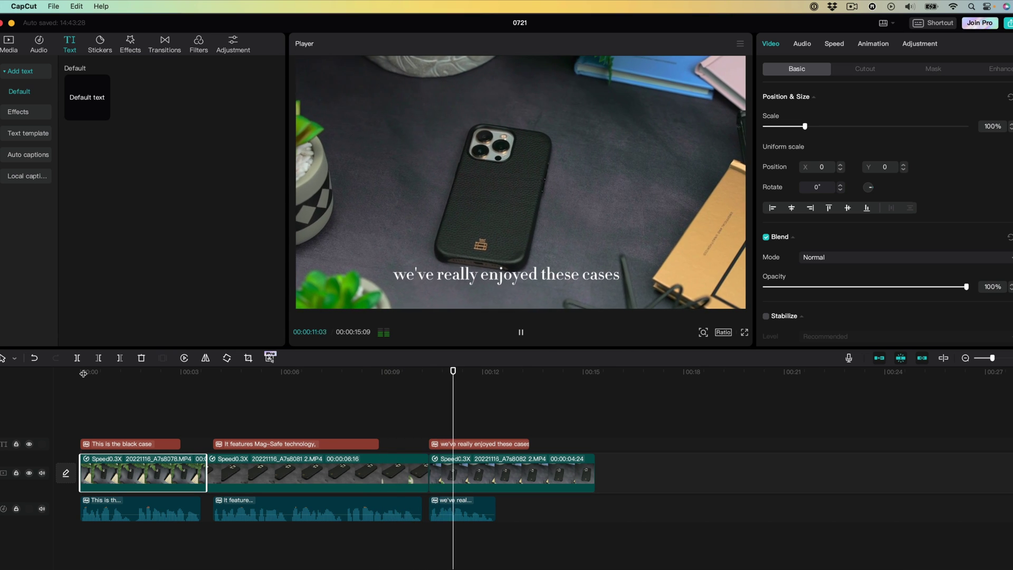
key("space")
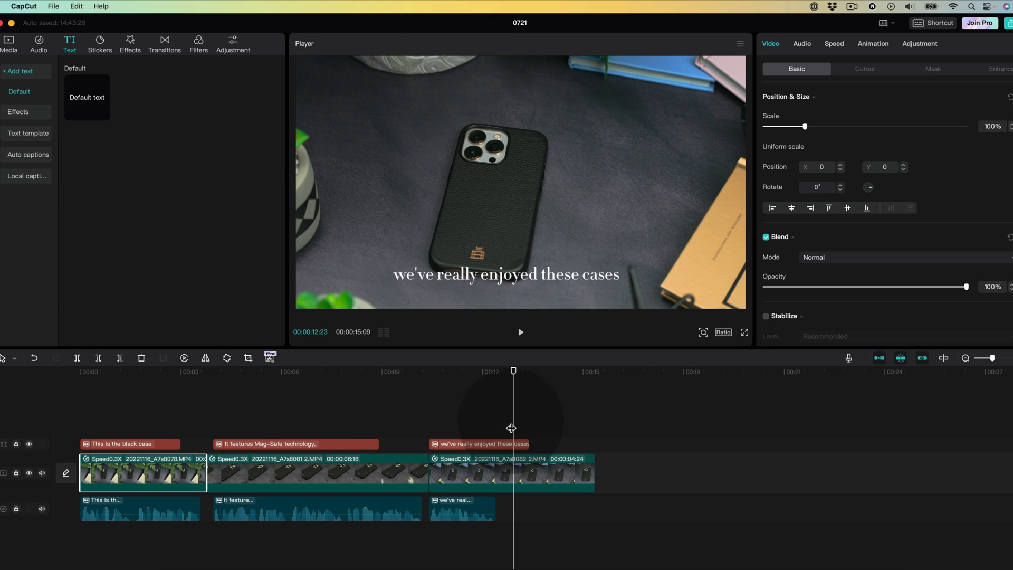
Delete all three captions from the timeline, keeping their voiceover audio.
left_click(472, 436)
left_click_drag(541, 419, 156, 446)
key("Delete")
Play the timeline from the start to review the voiceovers without on-screen captions.
left_click_drag(113, 372, 86, 379)
key("space")
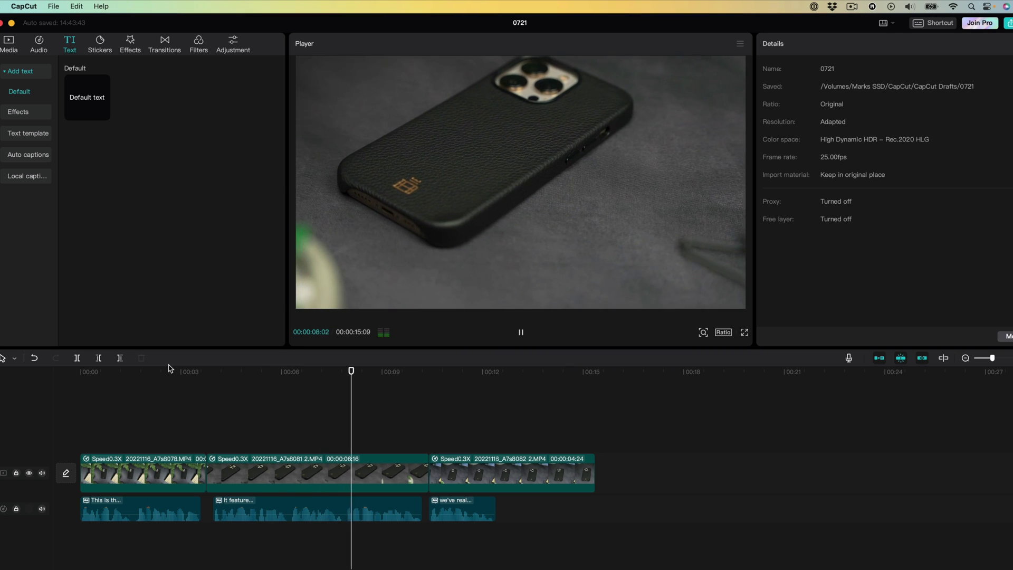
key("space")
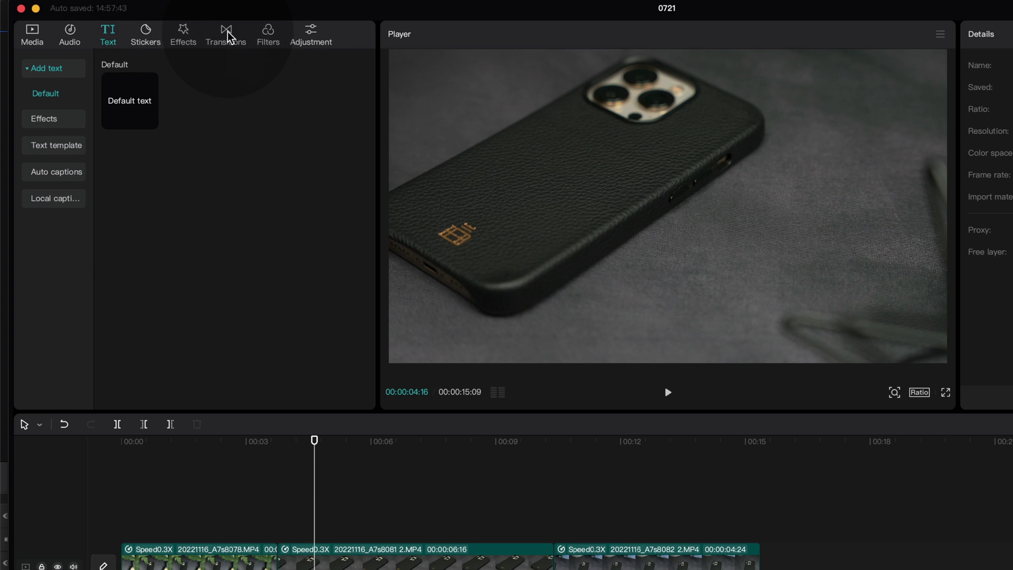
Browse the Trending transitions library and park the playhead at 00:00:03:04, just before the first cut.
left_click(227, 36)
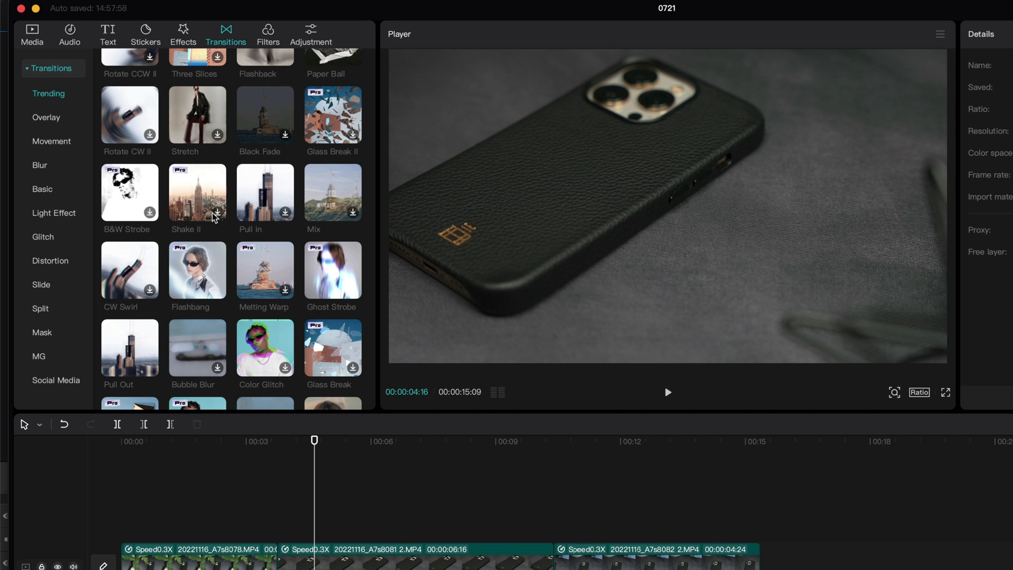
scroll(104, 160, "up", 3)
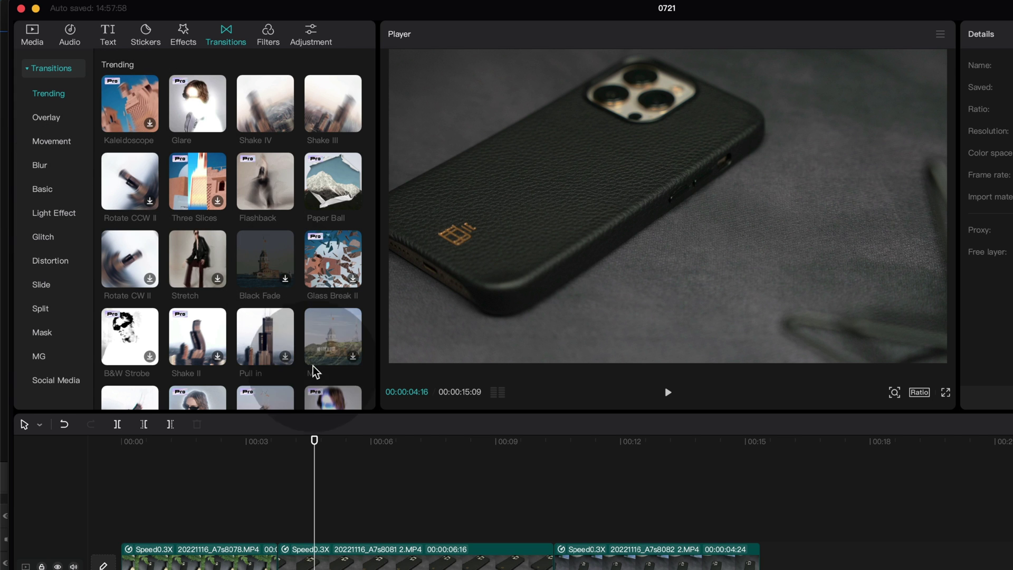
key("space")
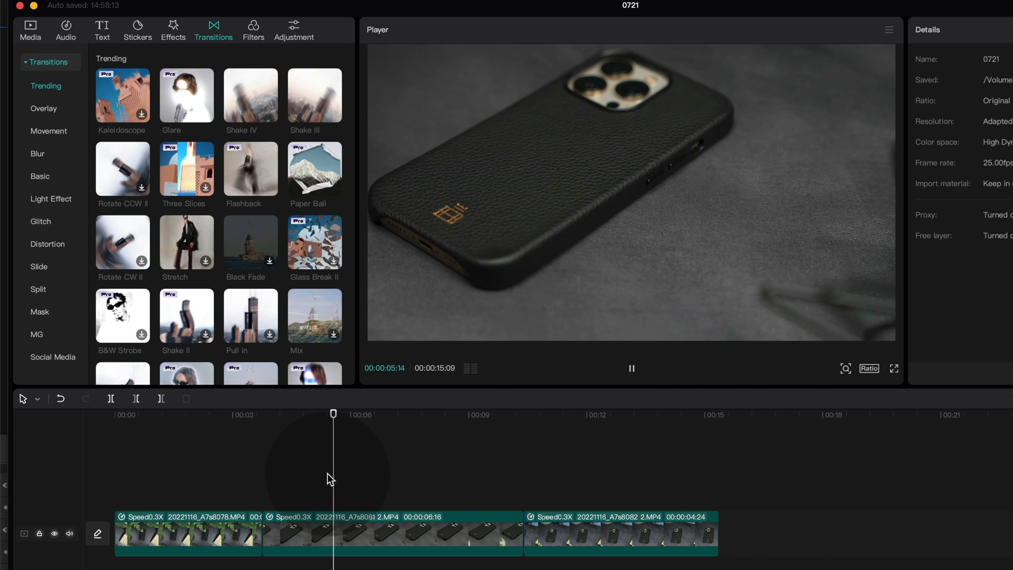
left_click(239, 422)
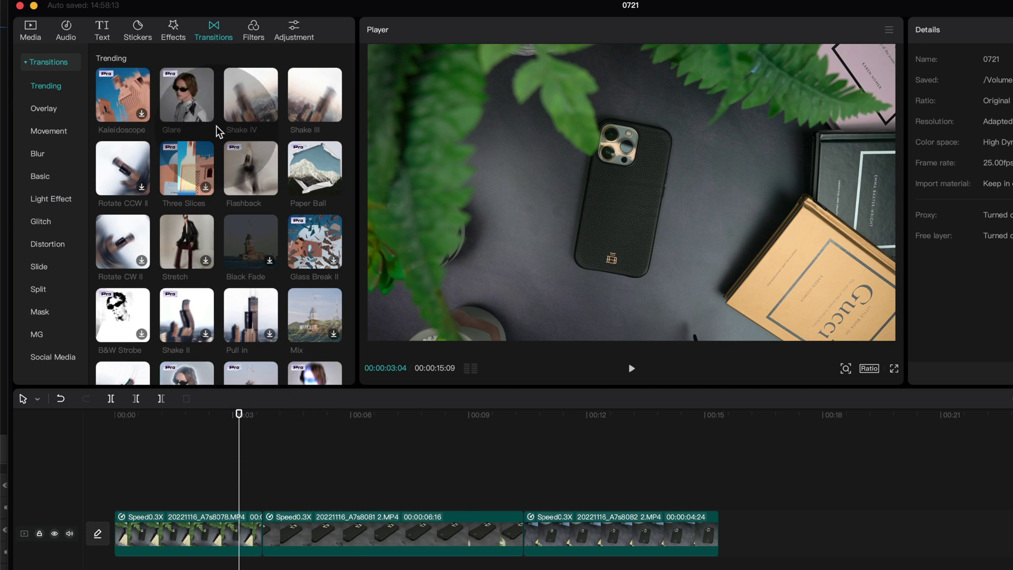
Try the Glare transition between the first and second clips, preview it, and remove it.
left_click_drag(209, 117, 255, 526)
key("space")
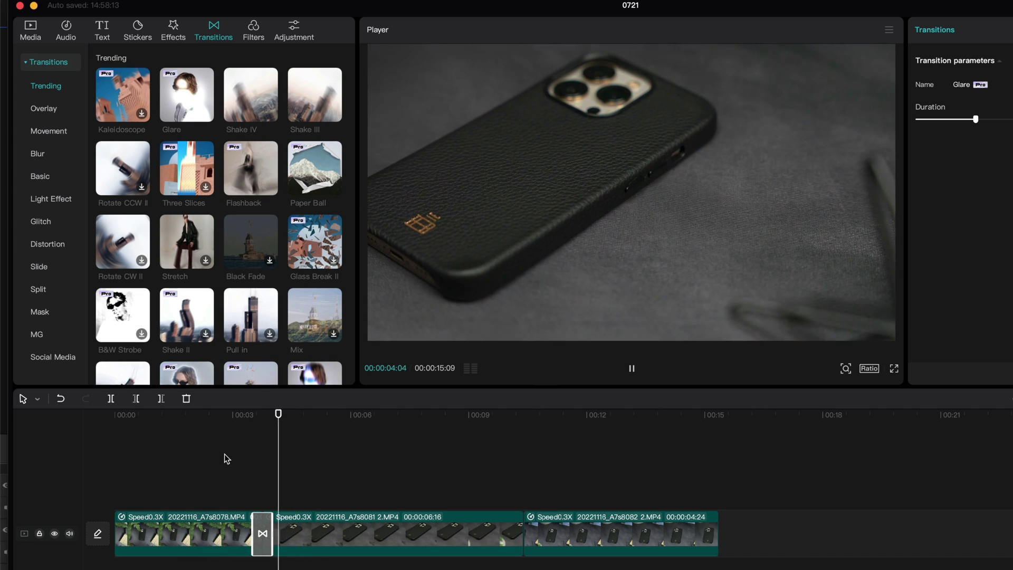
key("space")
key("Delete")
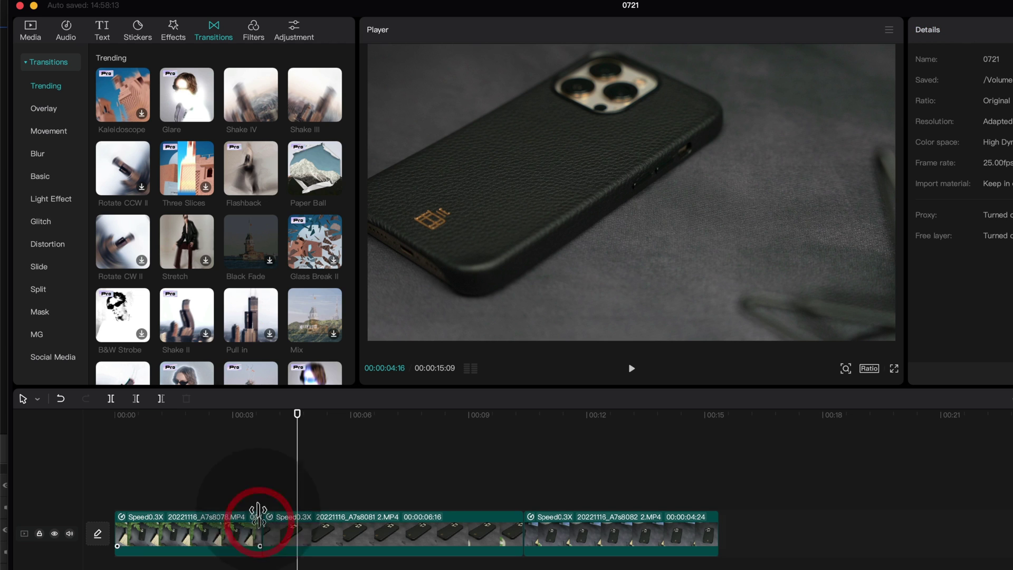
Try the Paper Ball transition at the first cut, preview it, and remove it.
left_click_drag(306, 176, 263, 533)
left_click(225, 451)
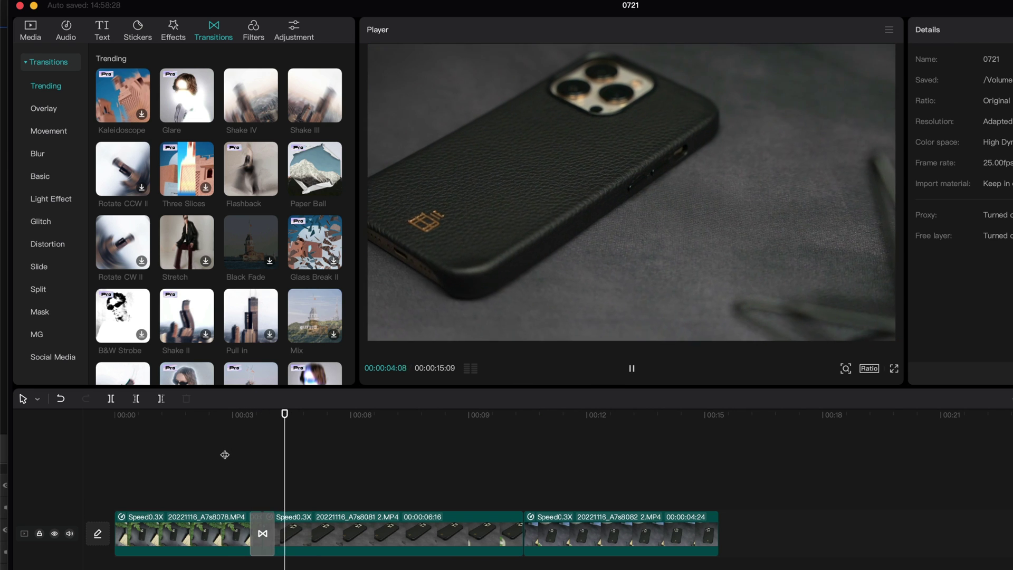
key("space")
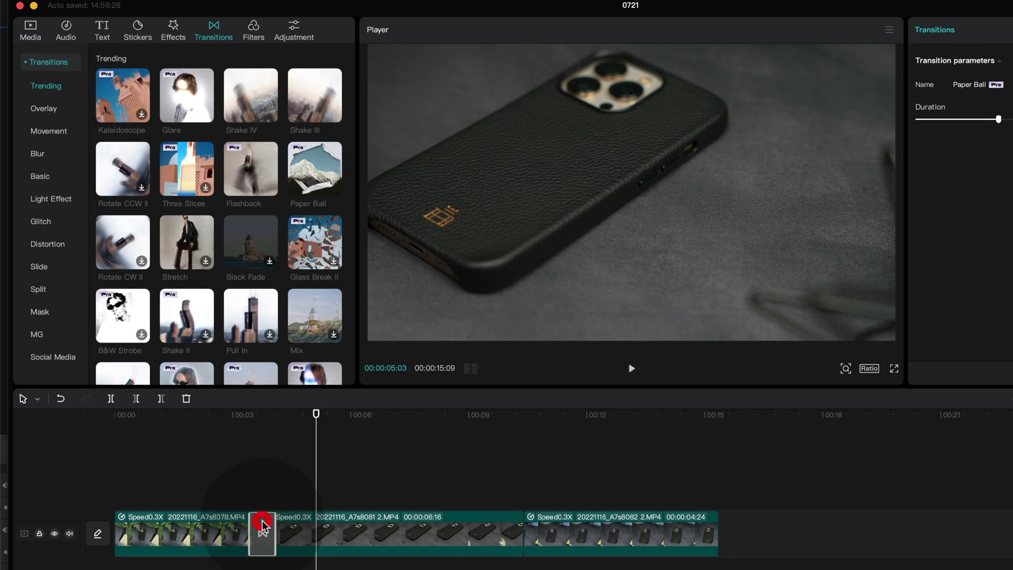
key("Delete")
Add the Pull in transition between the first and second clips and play it back from 00:00:02:16.
scroll(250, 272, "down", 2)
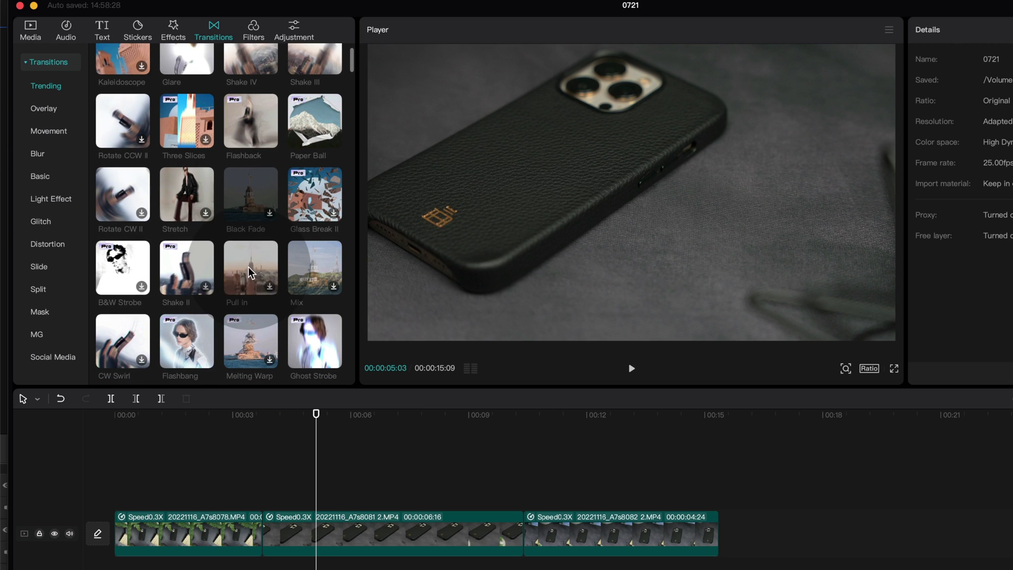
mouse_move(245, 273)
left_mouse_down()
mouse_move(278, 505)
mouse_move(263, 534)
left_mouse_up()
left_click(223, 459)
mouse_move(221, 420)
left_mouse_down()
mouse_move(165, 410)
mouse_move(217, 410)
left_mouse_up()
left_click(324, 422)
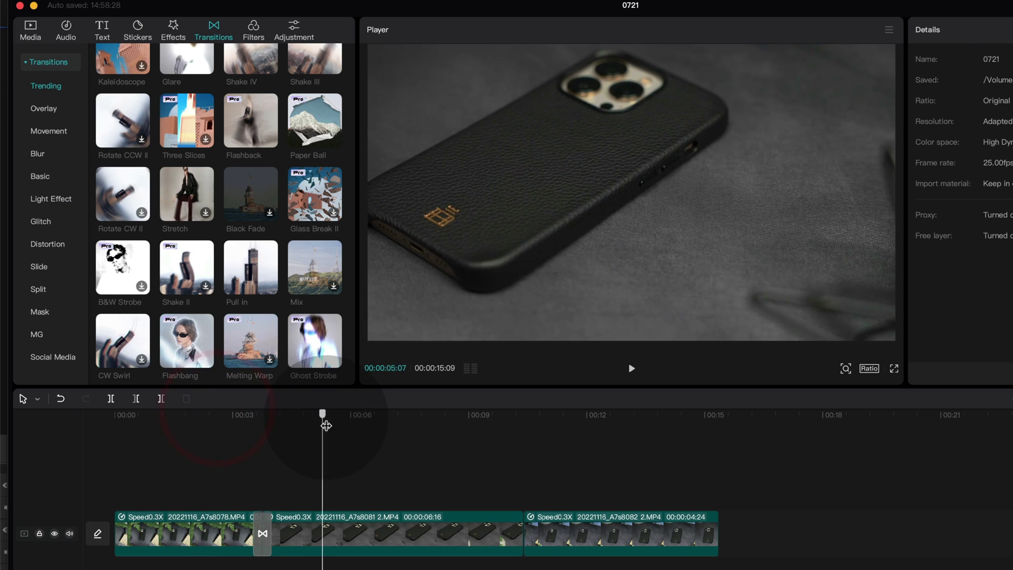
left_click(232, 422)
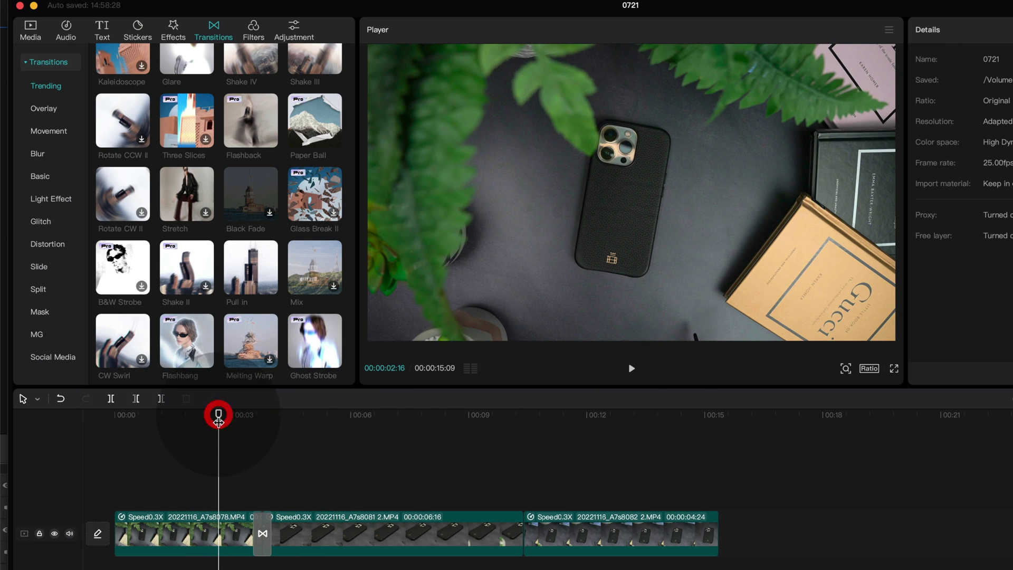
key("space")
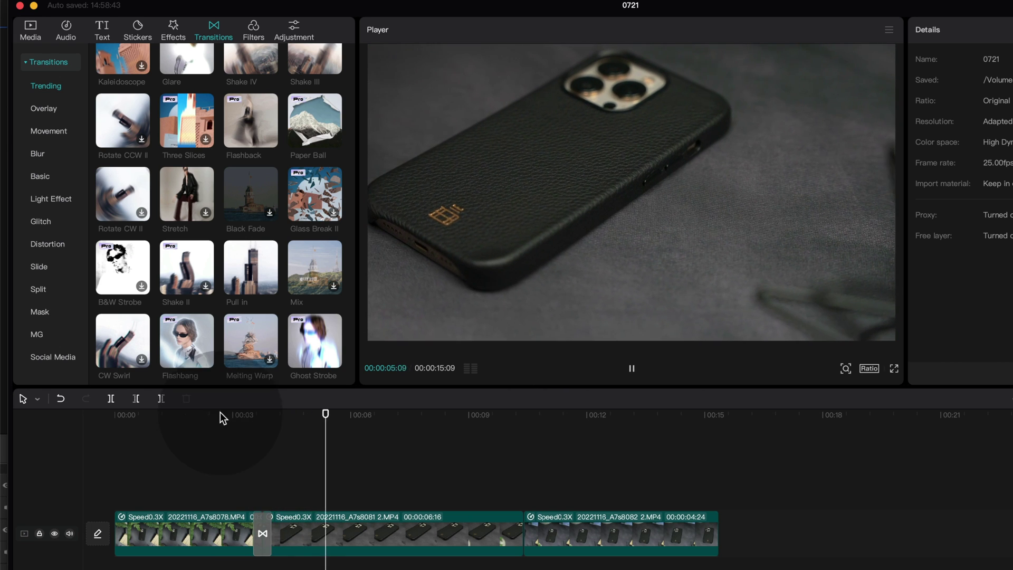
key("space")
scroll(233, 244, "down", 5)
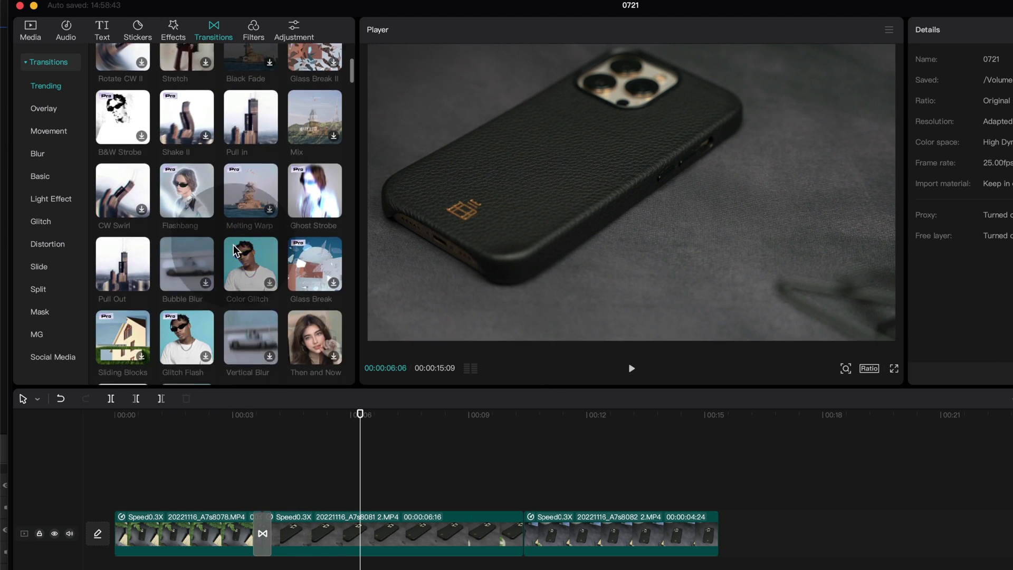
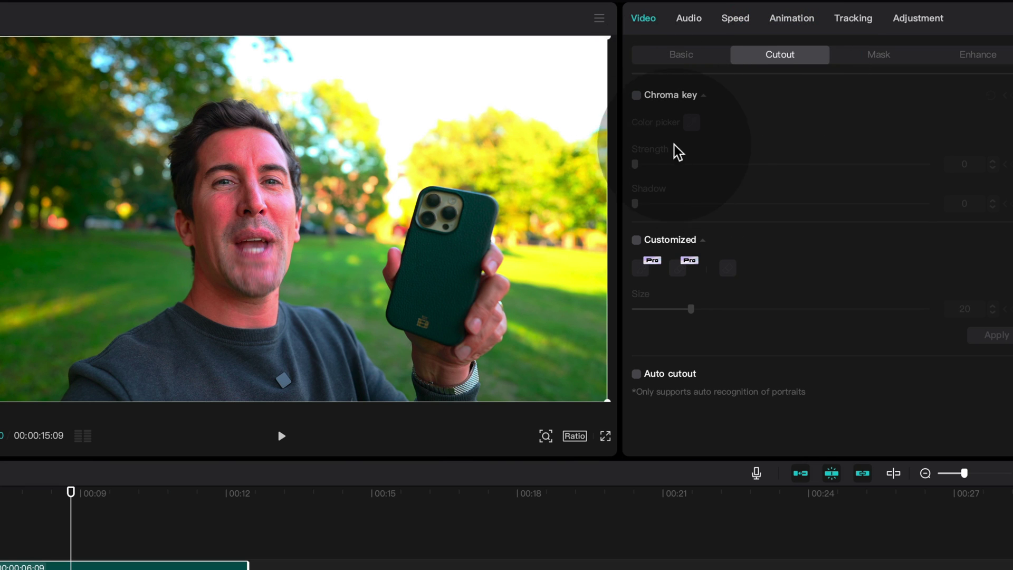
Remove the background of the C0939.MP4 overlay with Auto cutout, and shrink it into the lower-right corner of the frame.
left_click(637, 374)
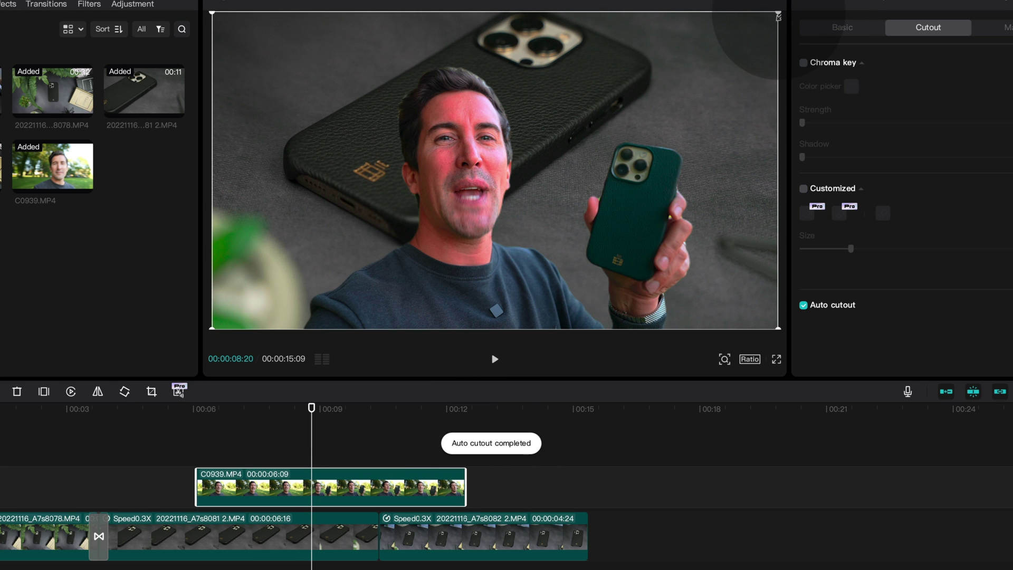
left_click_drag(778, 16, 618, 86)
left_click_drag(477, 189, 589, 248)
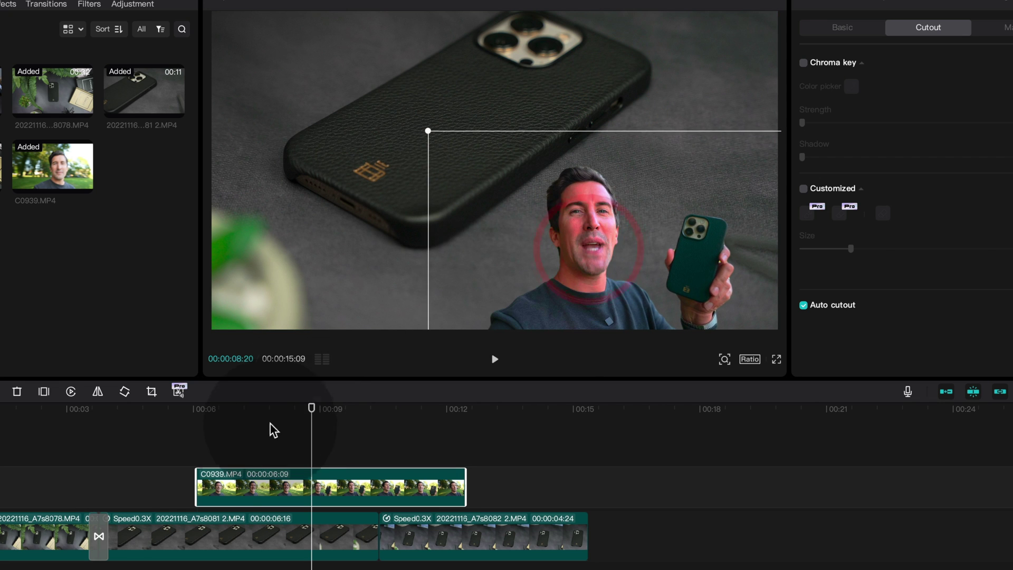
Play the timeline from just before the C0939.MP4 overlay starts to review the cutout, and stop playback.
left_click(161, 406)
key("space")
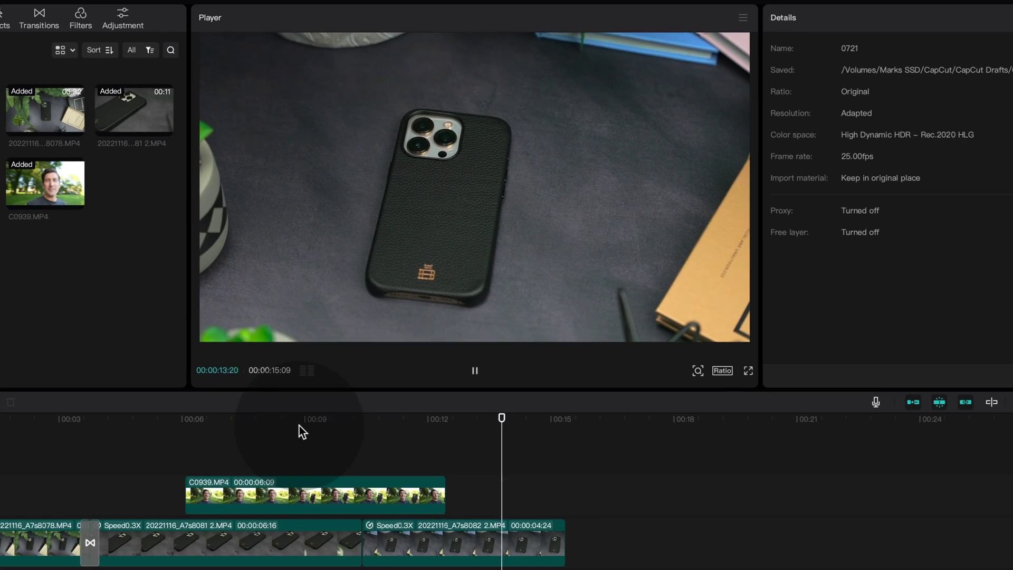
key("space")
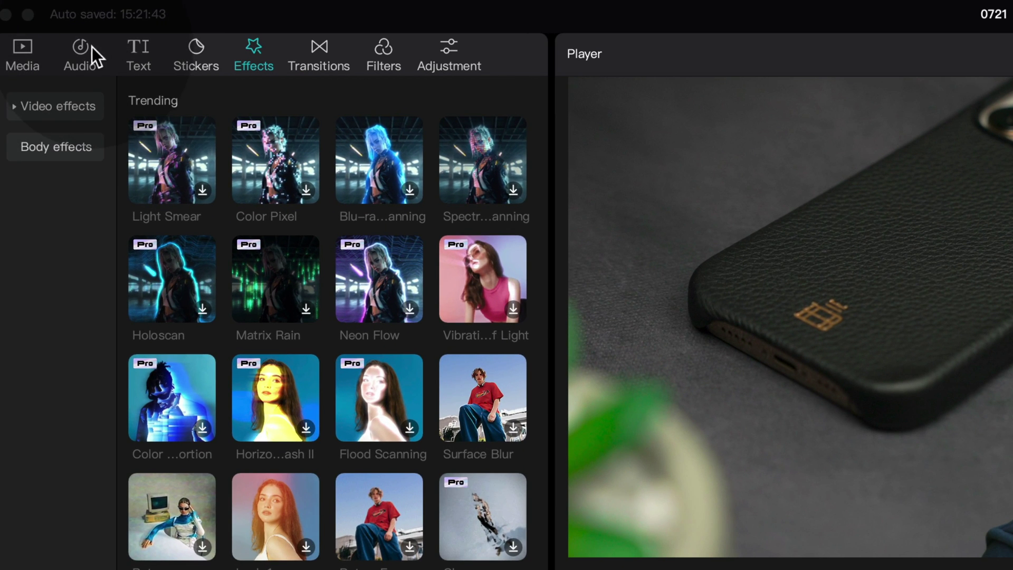
Open the audio library and look through the Performance sound effects.
left_click(59, 31)
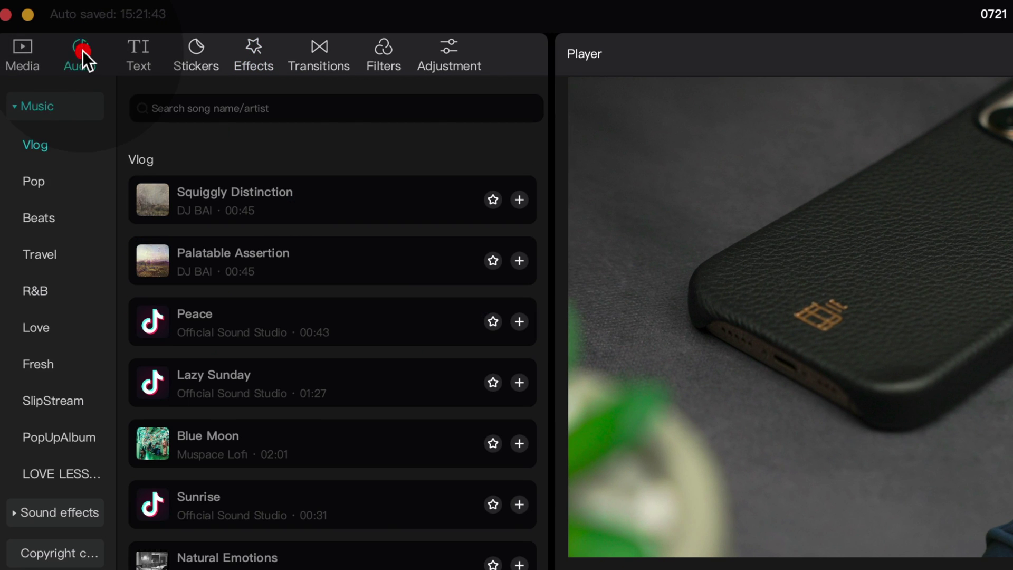
left_click(15, 106)
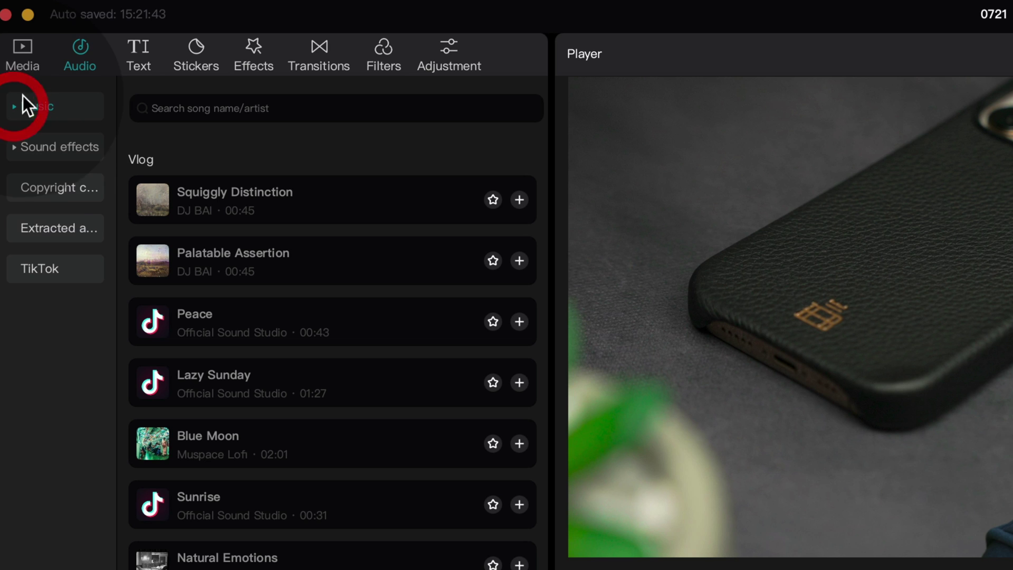
left_click(49, 148)
scroll(272, 243, "down", 8)
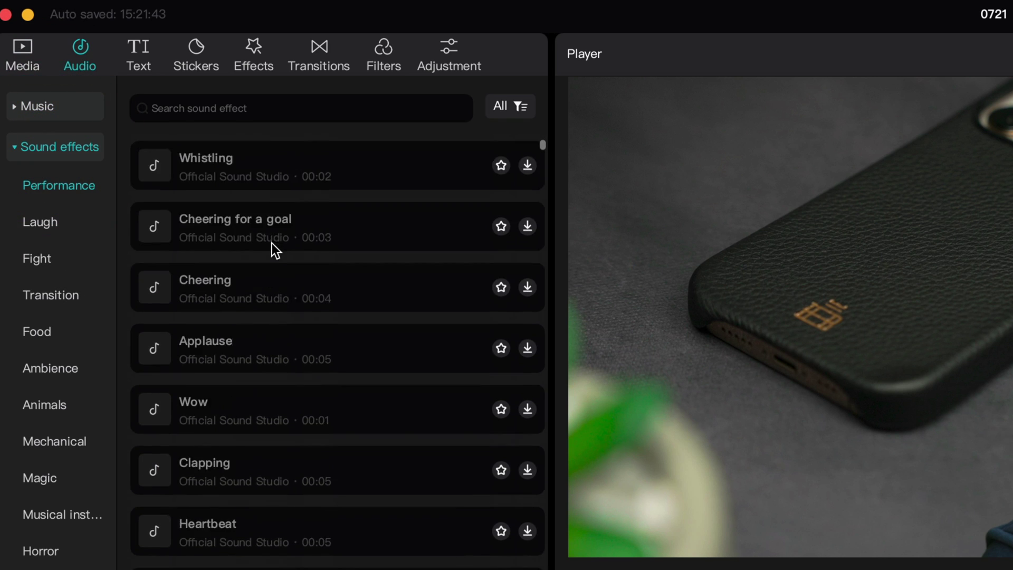
scroll(273, 244, "down", 5)
scroll(324, 343, "up", 12)
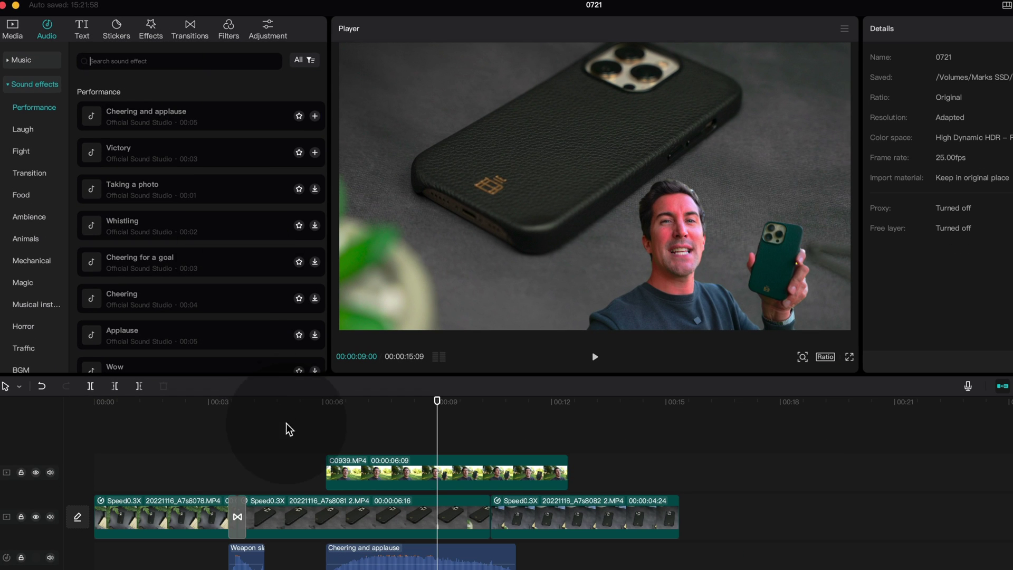
Play the timeline from before the first transition to hear the weapon and cheering sound effects, and stop playback.
left_click(222, 404)
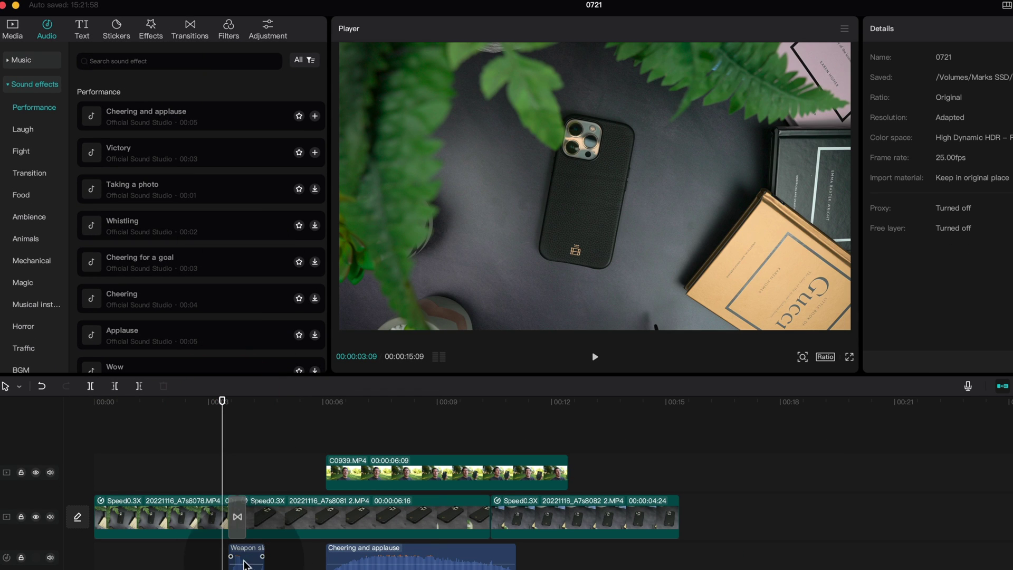
left_click_drag(316, 403, 204, 407)
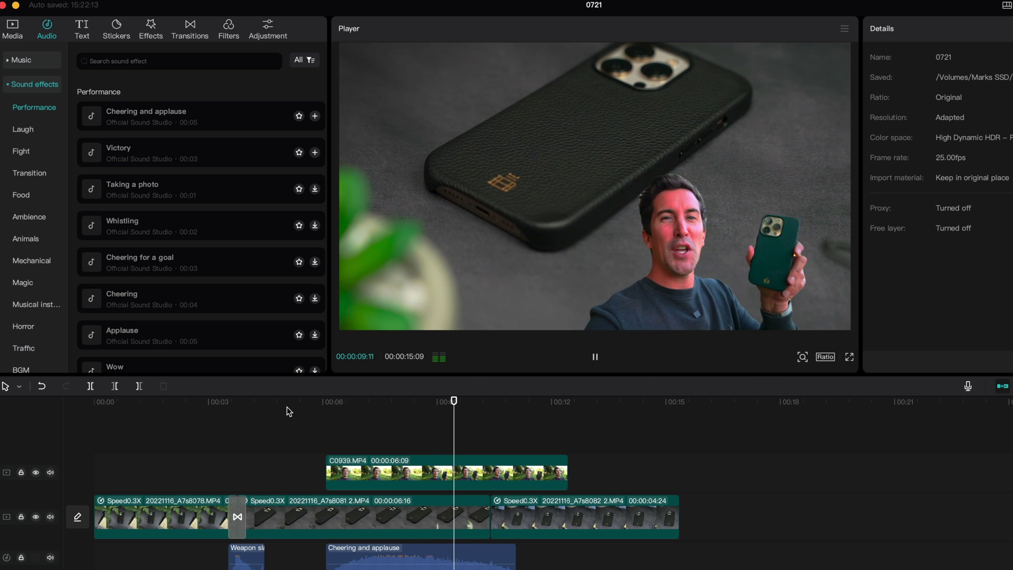
key("space")
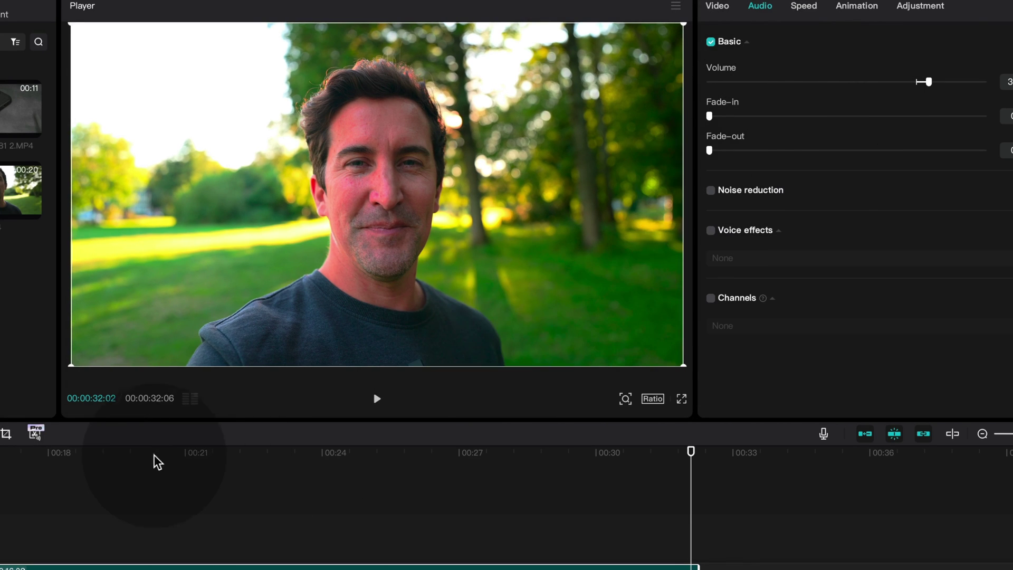
Turn on noise reduction for the selected clip, playing the timeline from about 00:19 to compare the sound without and with it.
left_click(100, 457)
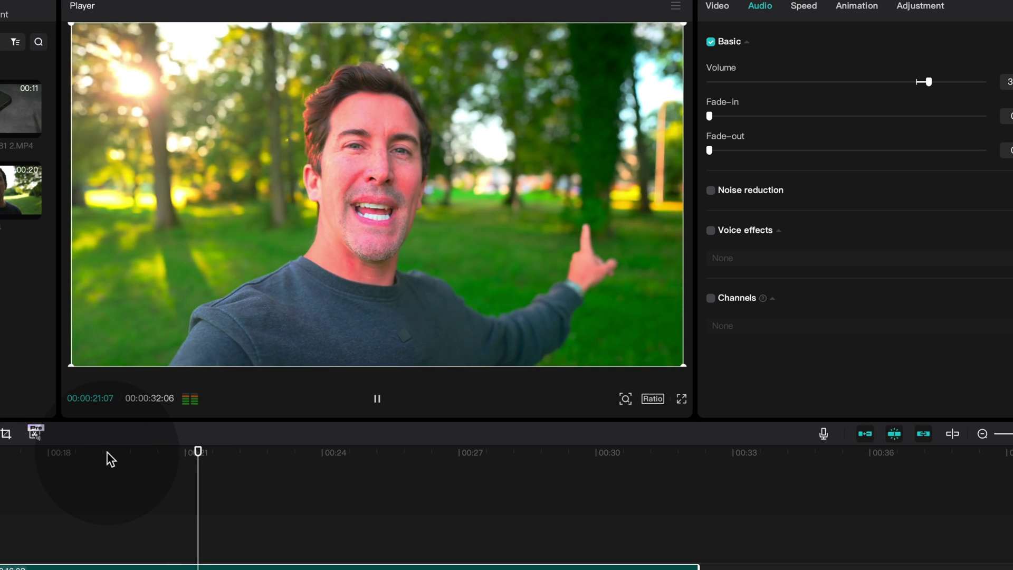
key("space")
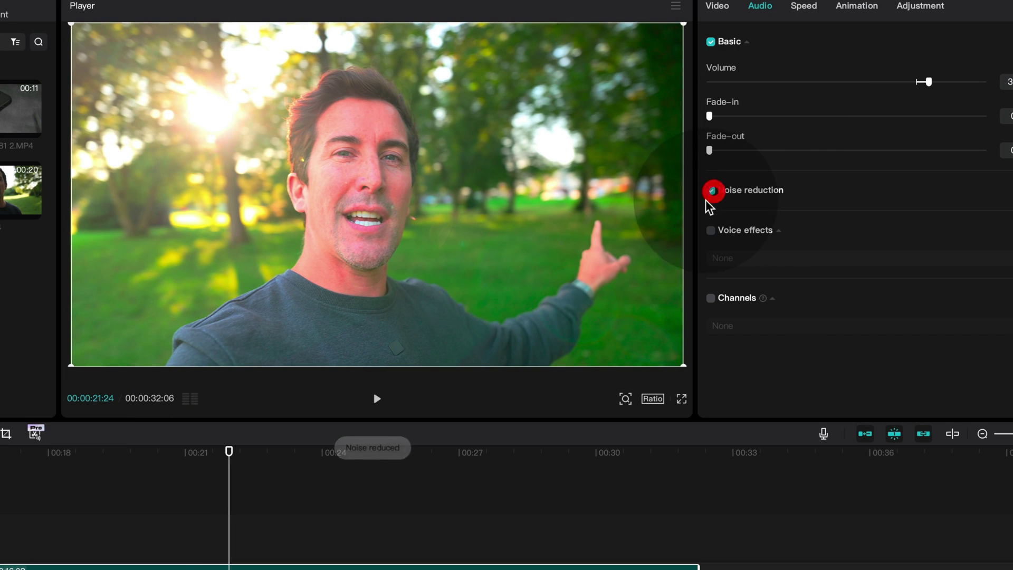
left_click(70, 454)
key("space")
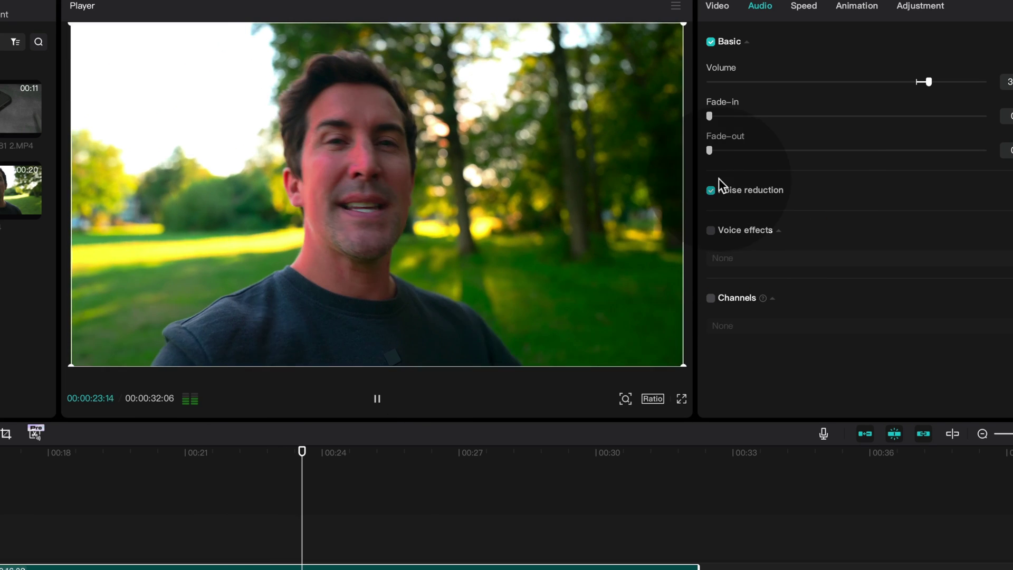
left_click(711, 191)
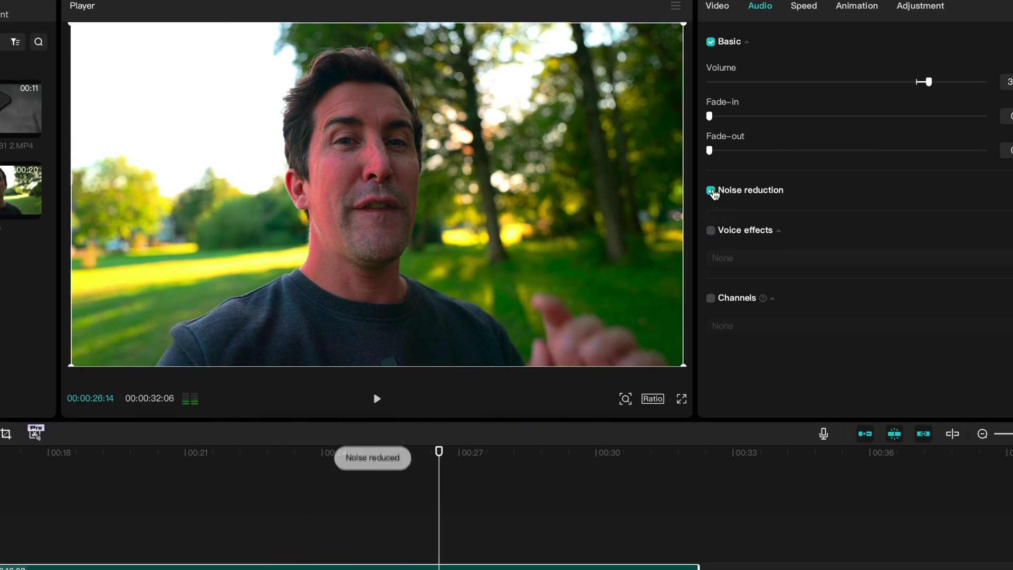
key("space")
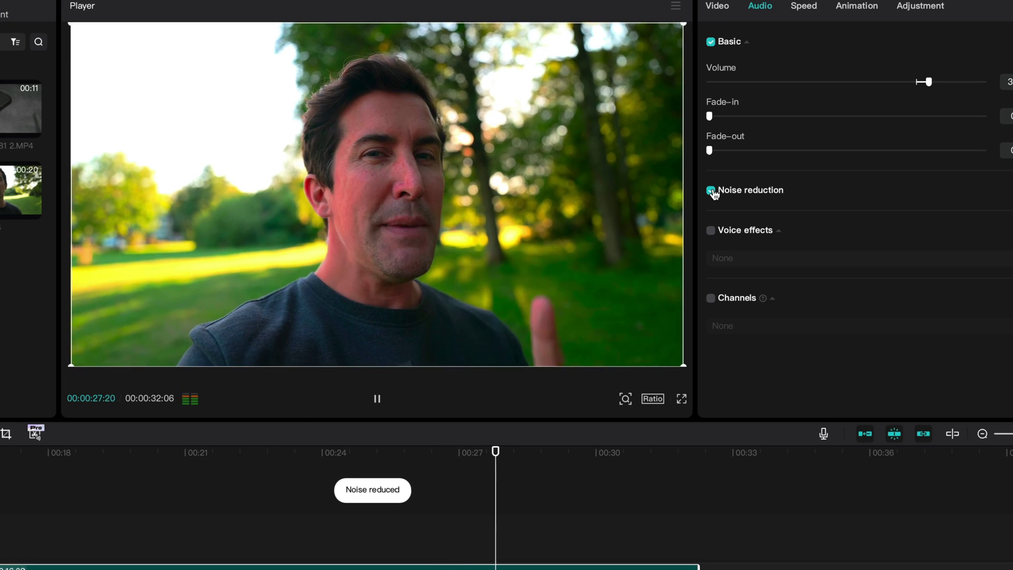
key("space")
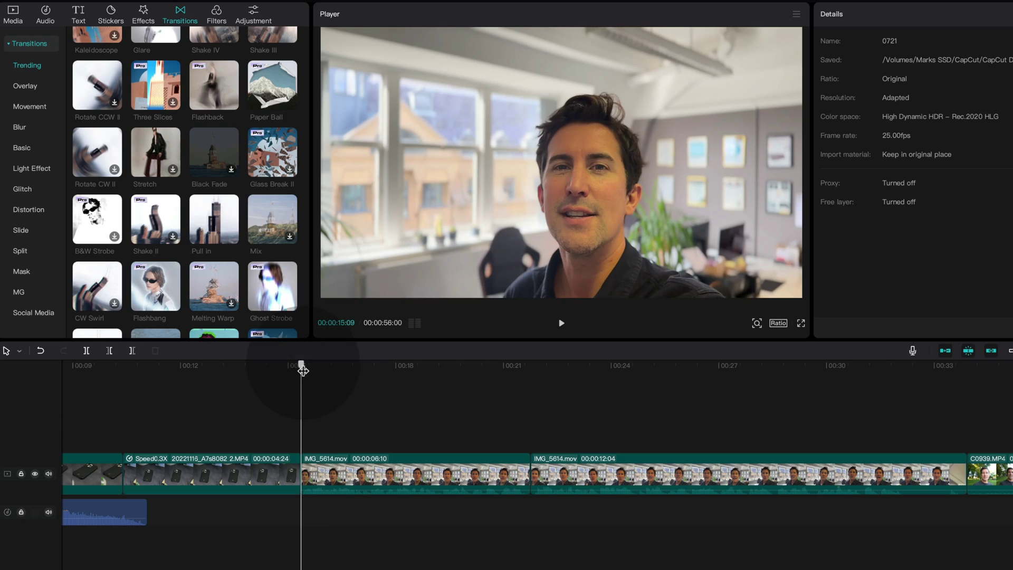
Generate English auto captions for the timeline, and play the IMG_5614.mov clips to check the captions against the speech.
key("space")
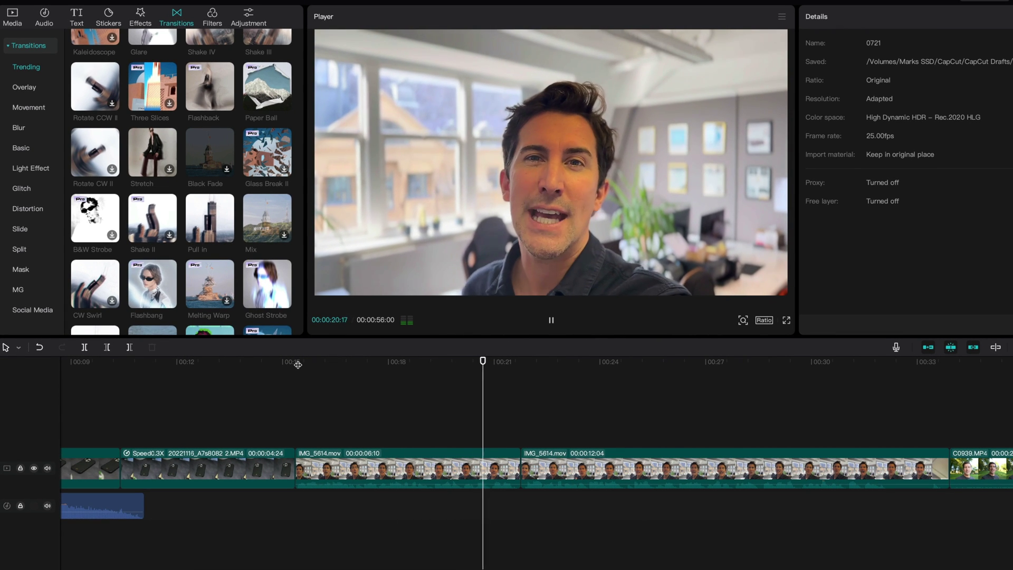
left_click(396, 411)
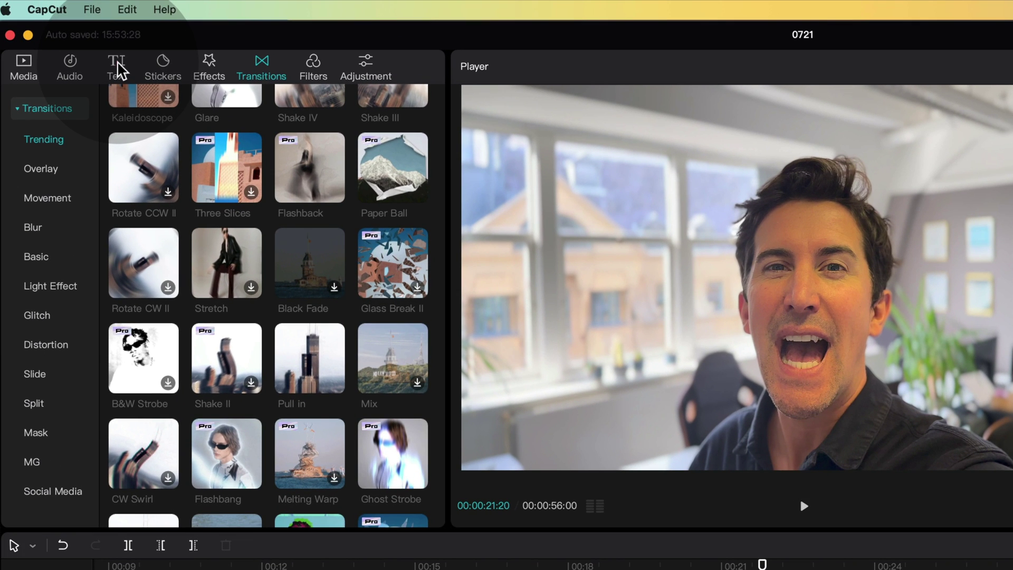
left_click(117, 66)
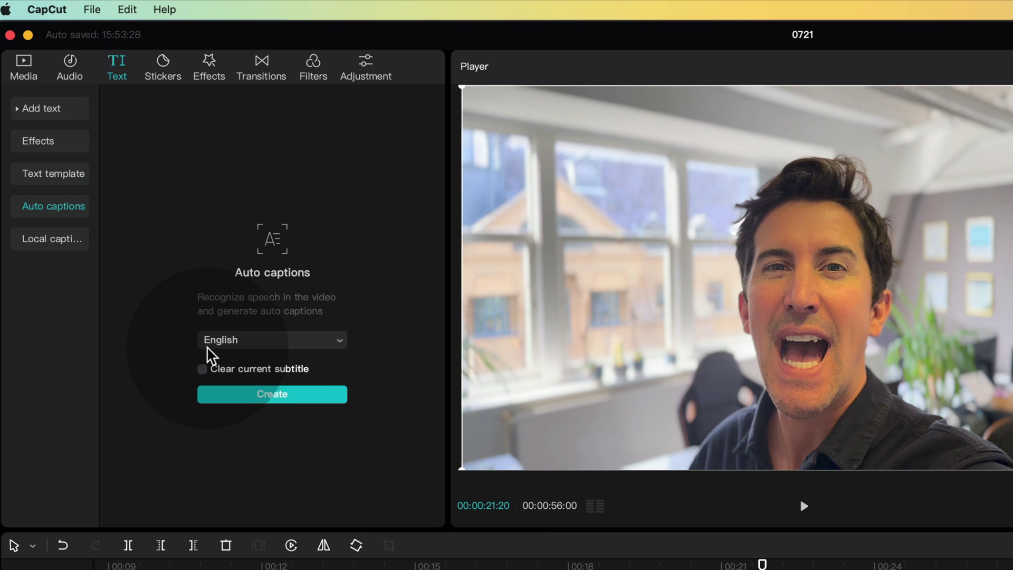
left_click(267, 394)
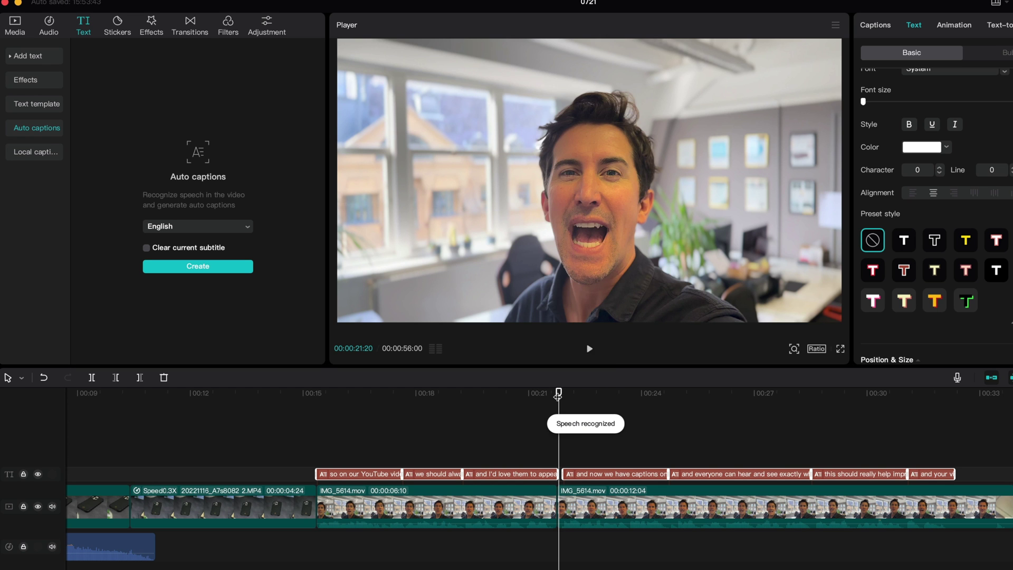
key("space")
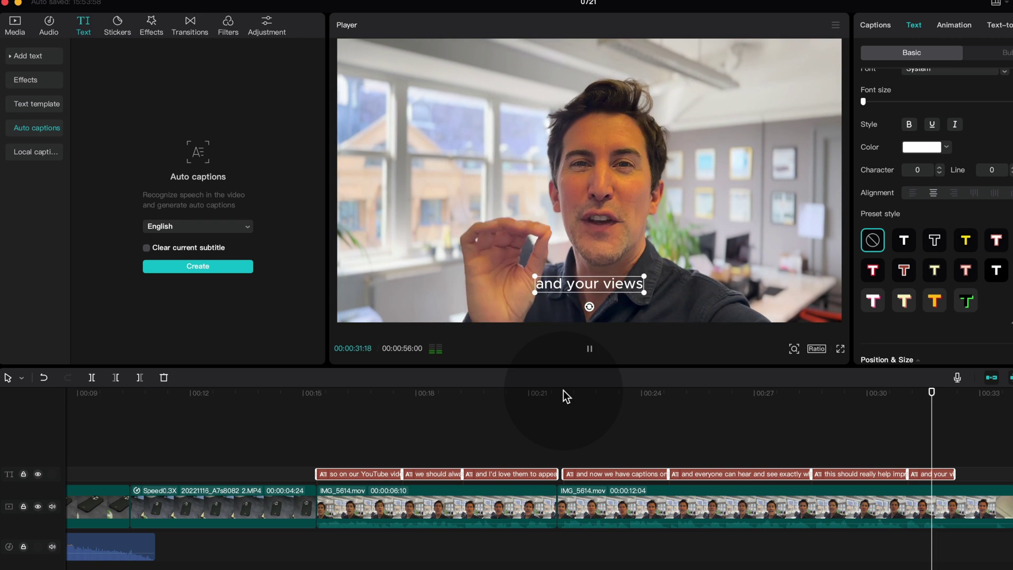
key("space")
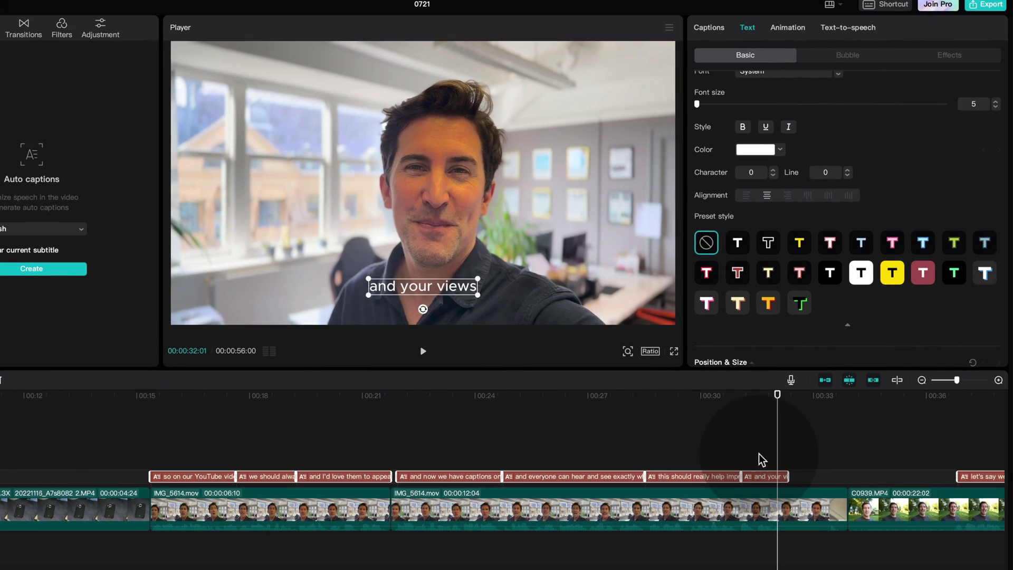
Select the last three captions over the second IMG_5614.mov clip, try several preset text styles on them, and apply the green one.
left_click(760, 455)
left_click(767, 476)
left_click(563, 476)
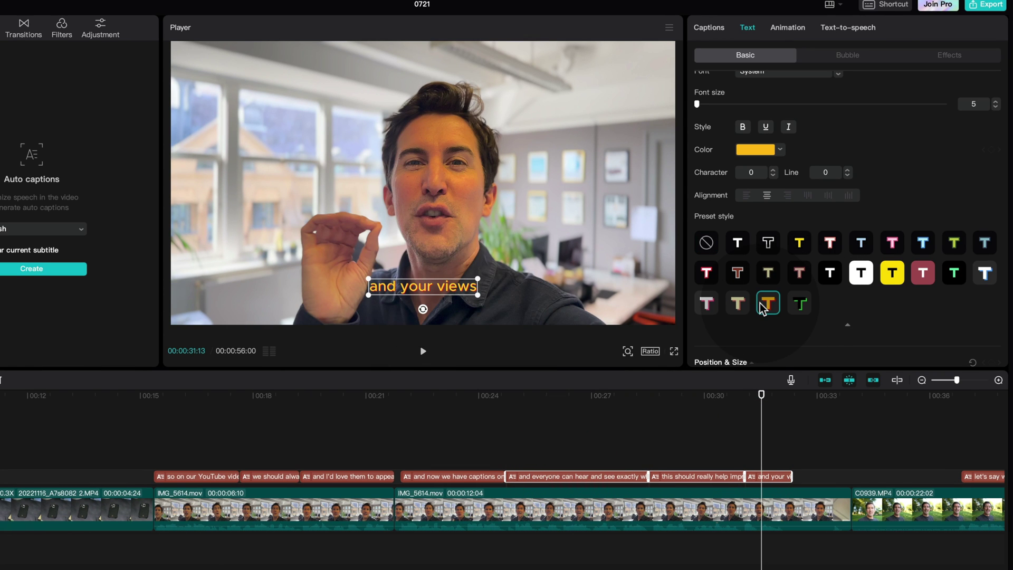
left_click(741, 305)
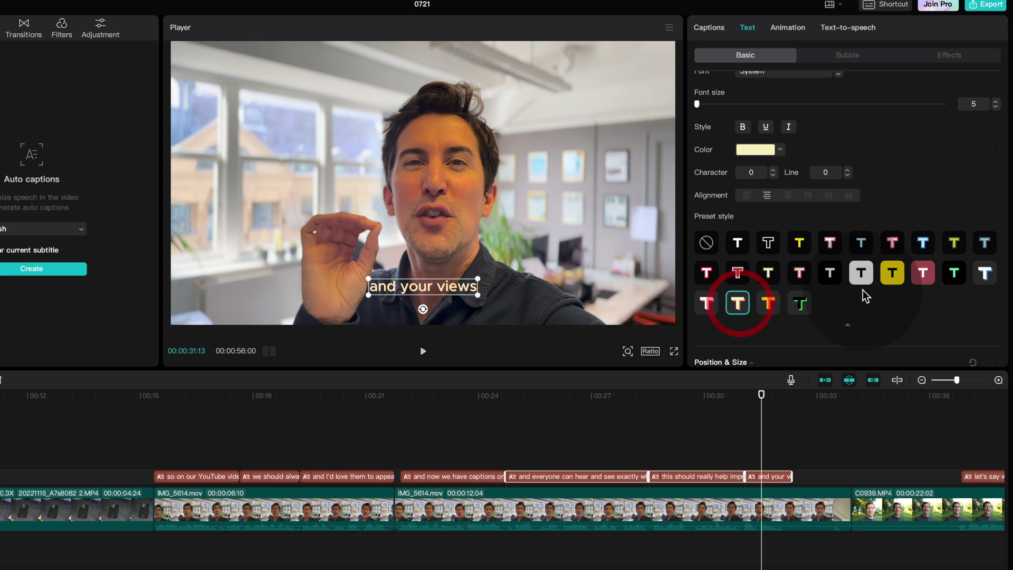
left_click(861, 272)
left_click(892, 275)
left_click(923, 275)
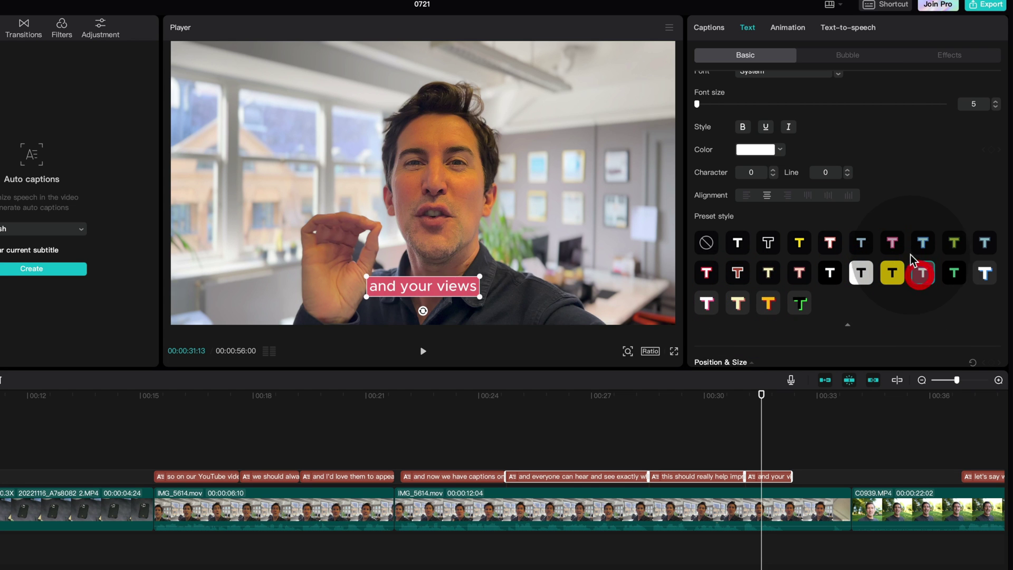
left_click(948, 275)
Move the playhead to the frame at 00:00:53:17 holding up the phone, and open that frame for editing as the video cover.
mouse_move(593, 393)
left_mouse_down()
mouse_move(527, 396)
mouse_move(586, 401)
left_mouse_up()
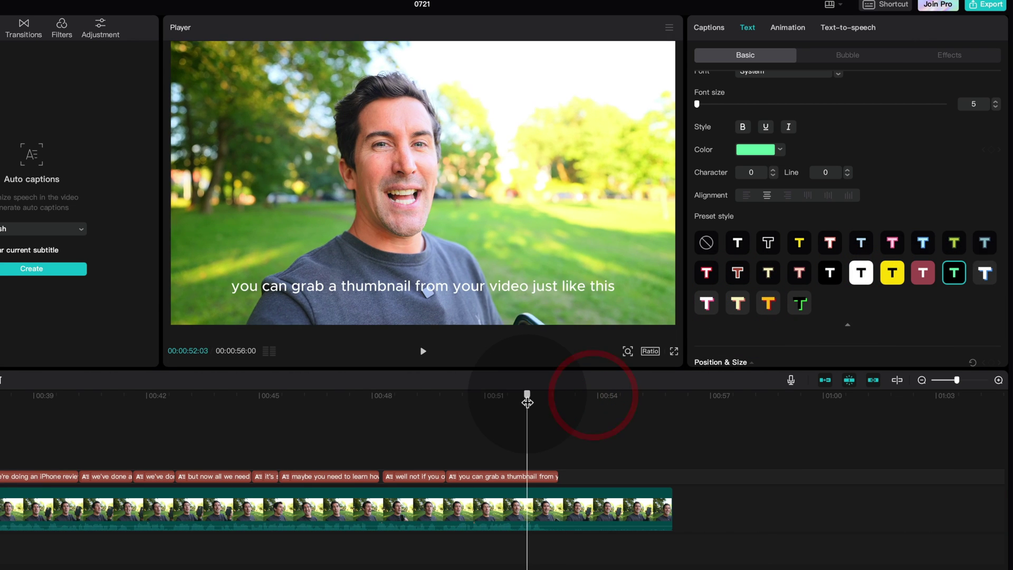
left_click(585, 401)
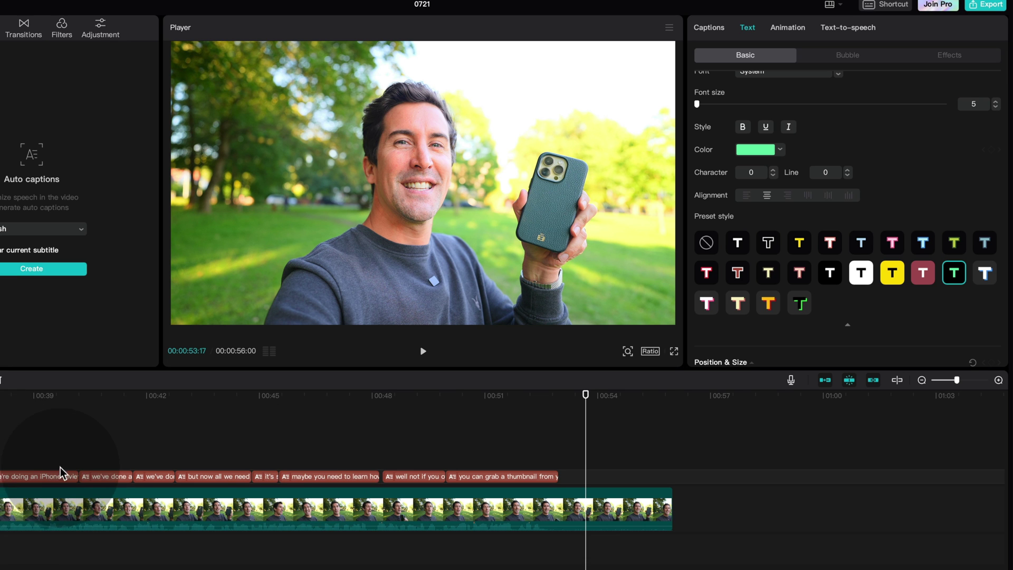
scroll(229, 509, "left", 10)
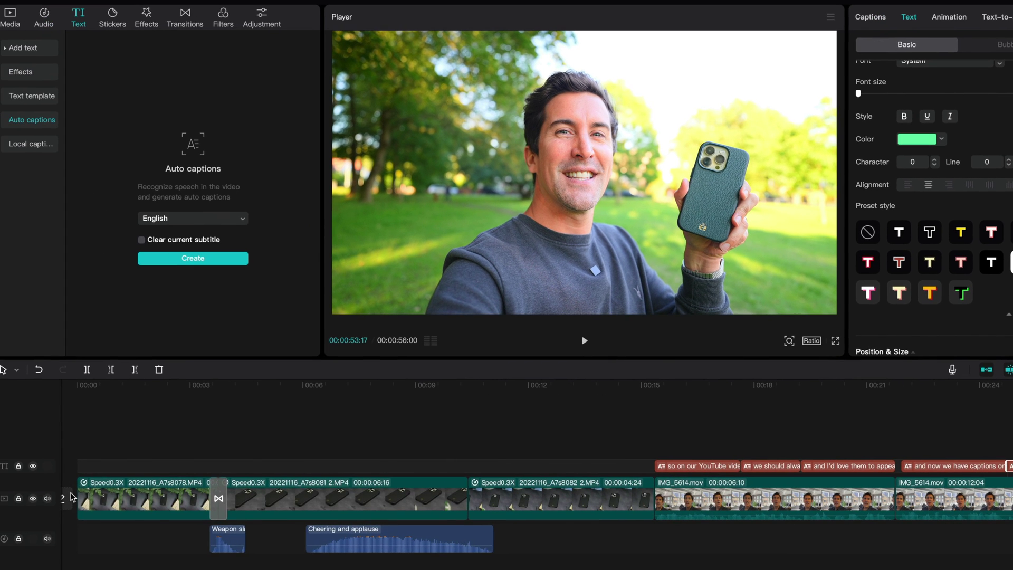
scroll(391, 499, "left", 1)
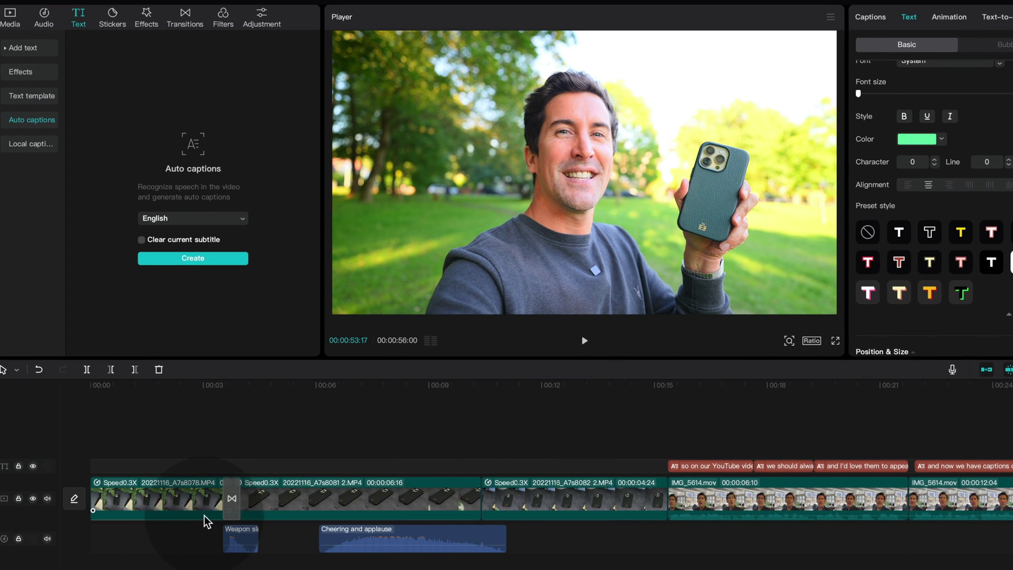
left_click(74, 500)
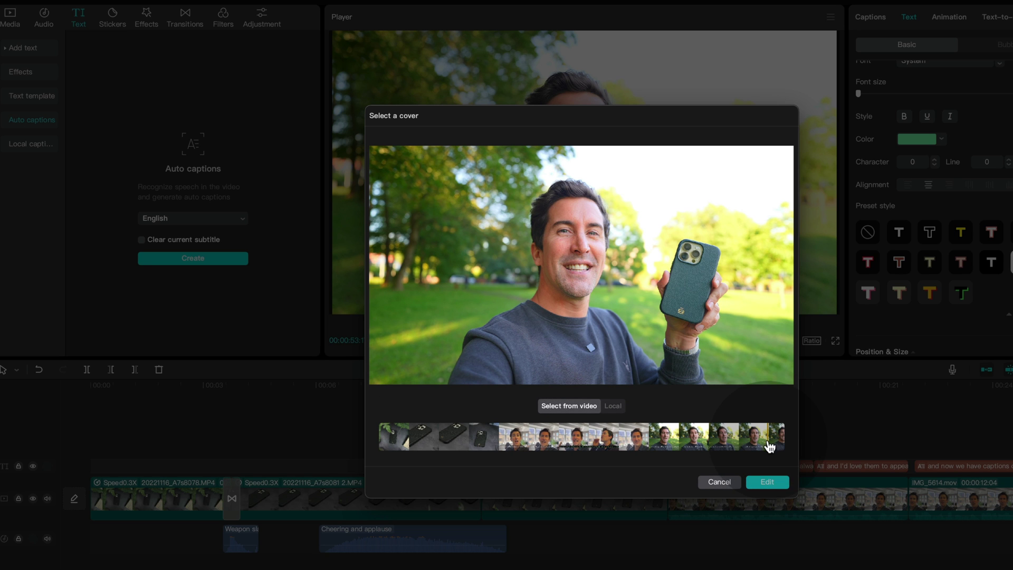
left_click(766, 483)
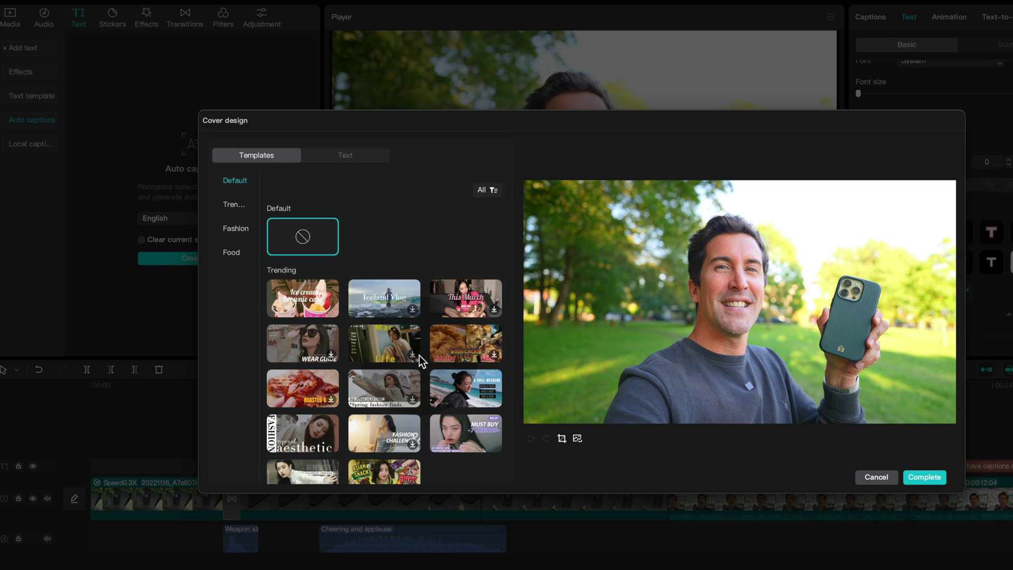
Try several trending cover templates, and apply the one reading "FASHION types of aesthetic".
scroll(418, 356, "down", 1)
left_click(291, 425)
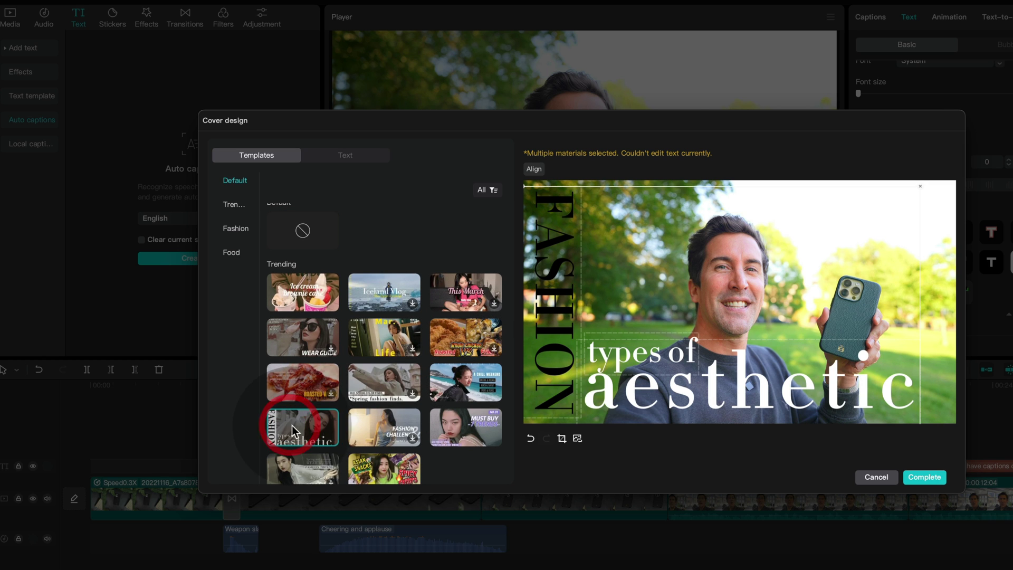
left_click(452, 422)
left_click(455, 367)
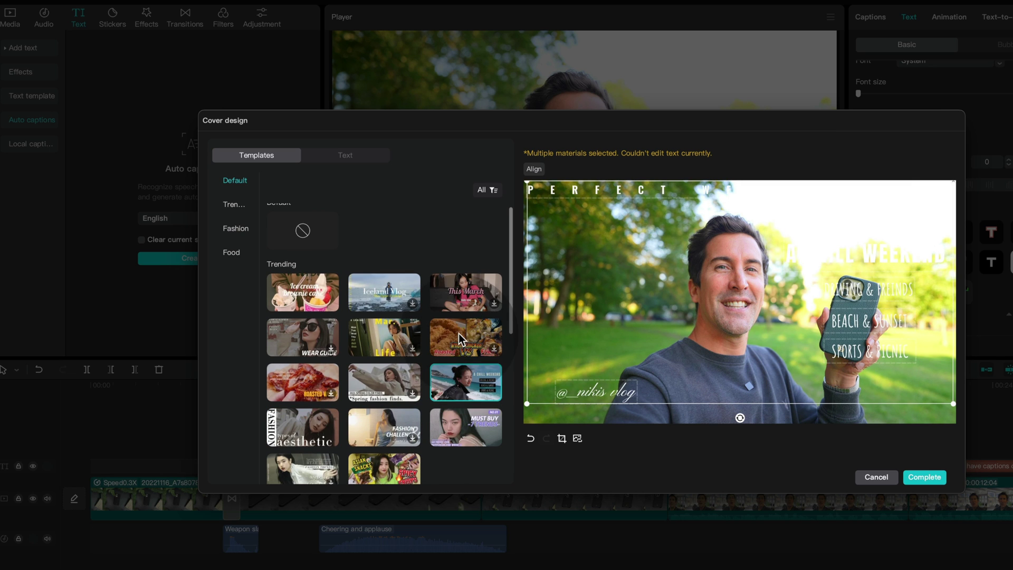
left_click(306, 415)
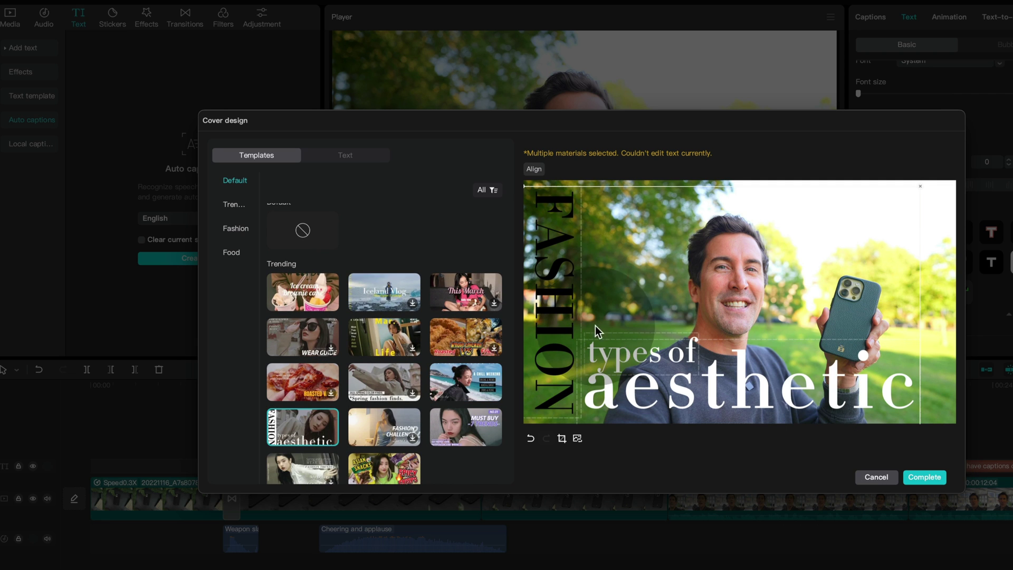
Give the vertical FASHION text on the cover a black background, and set its text to a lighter colour.
left_click(571, 314)
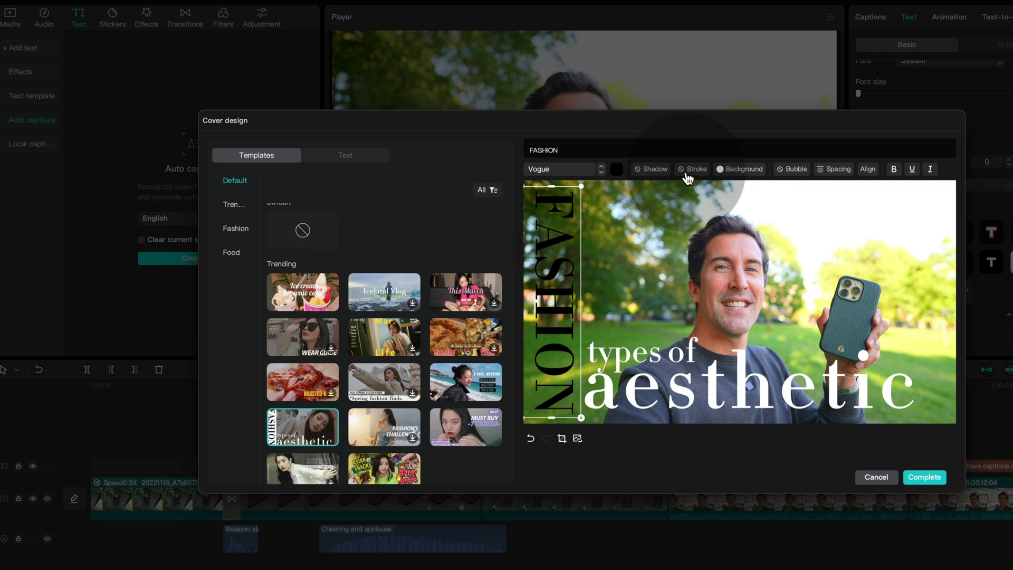
left_click(728, 169)
left_click_drag(684, 306, 661, 317)
left_click(533, 287)
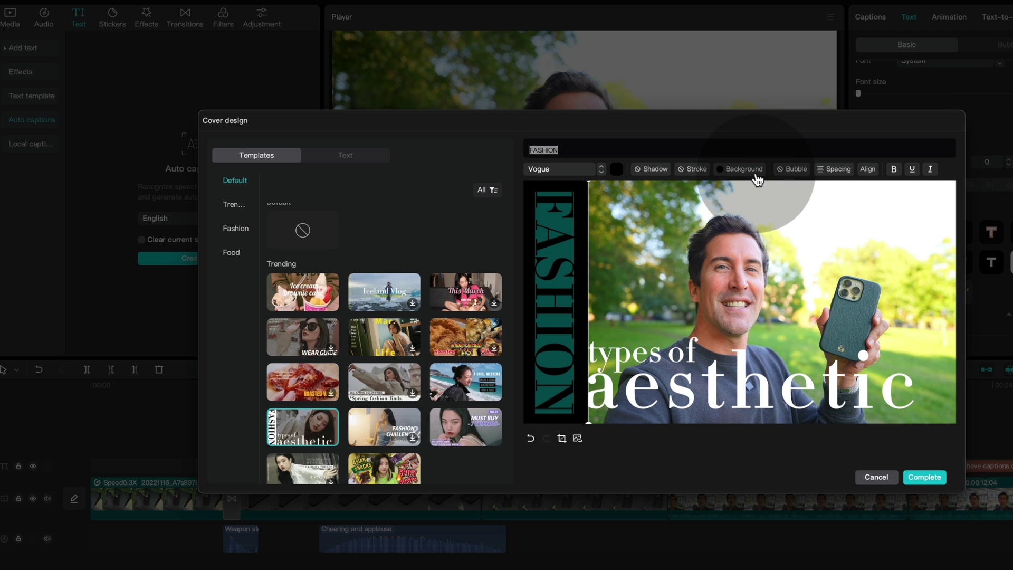
left_click(616, 169)
left_click(550, 189)
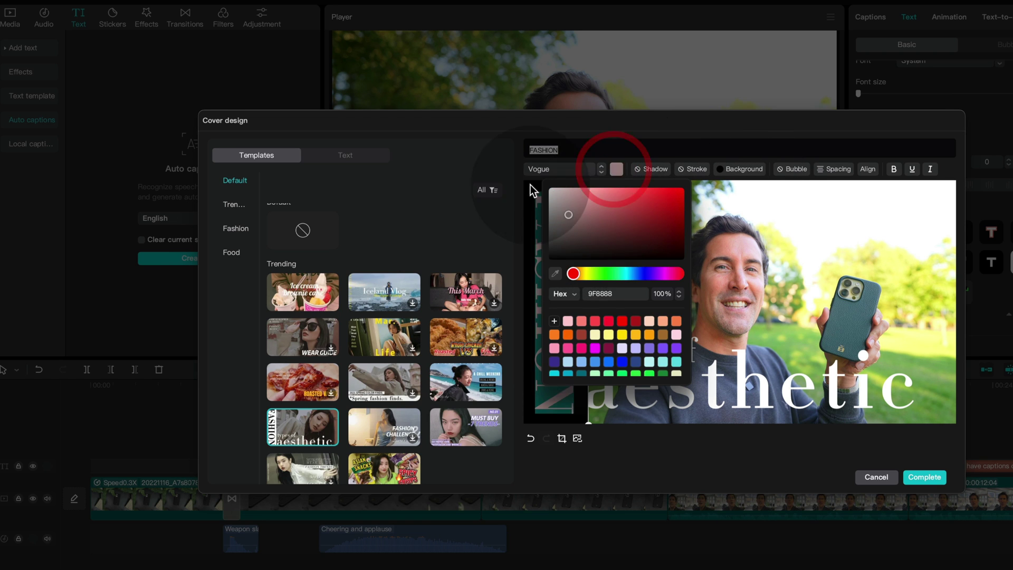